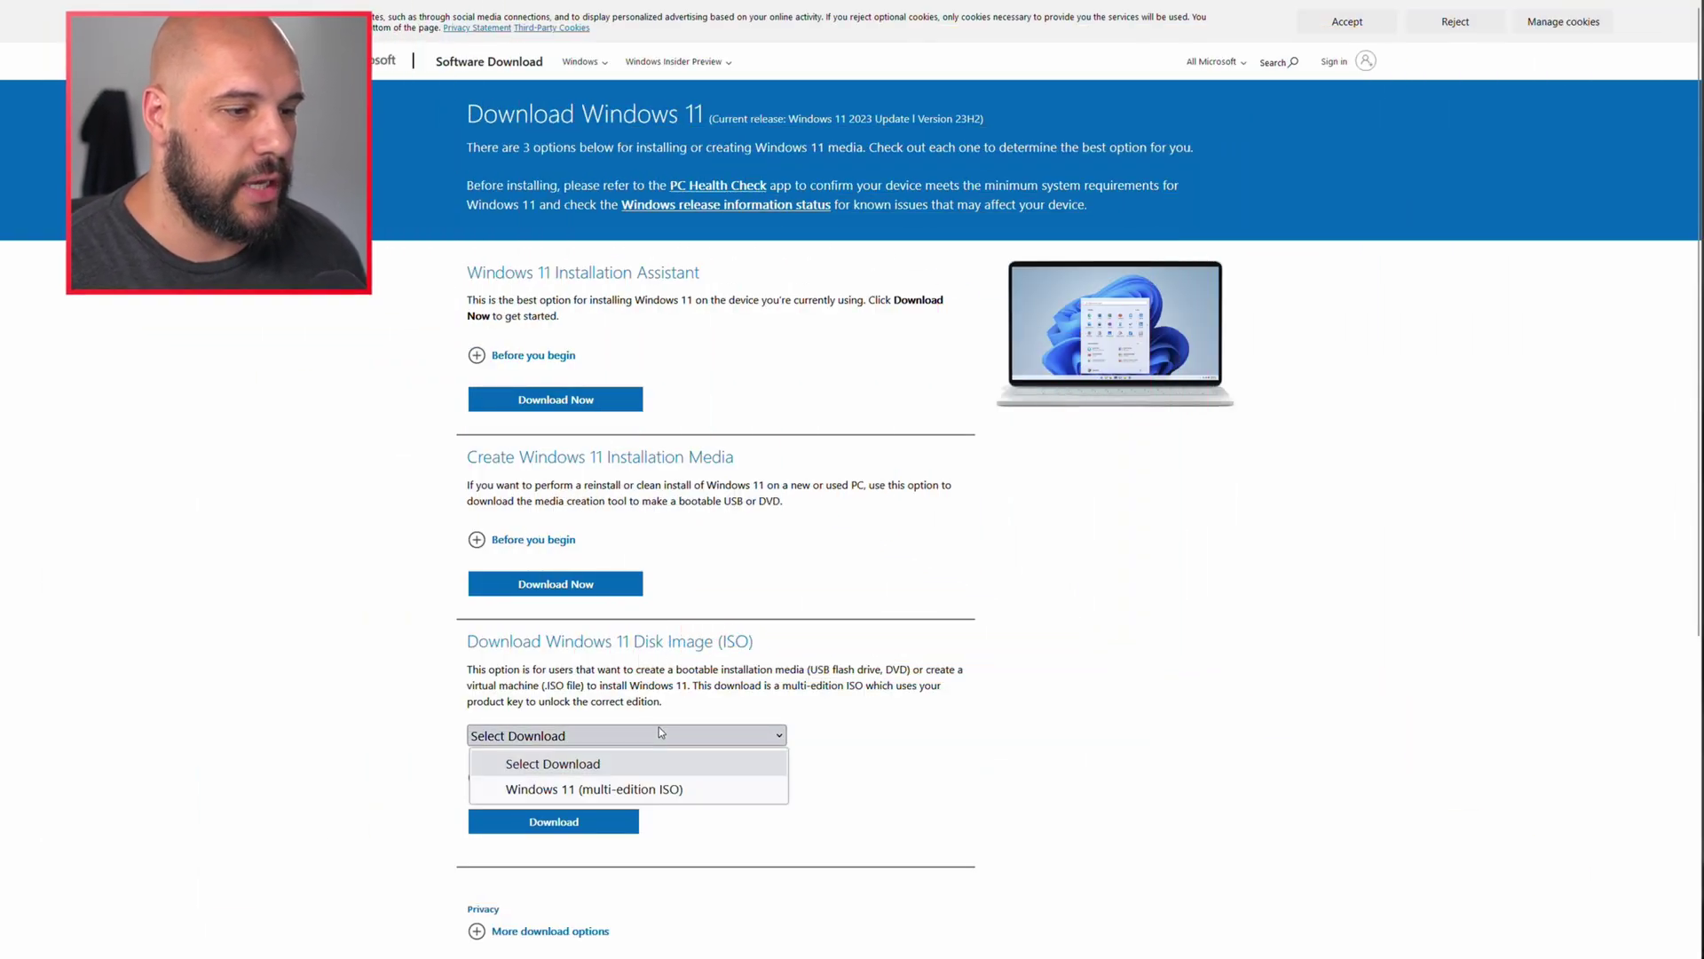
- Select the Windows 11 multi-edition ISO and confirm English (United States) as its language
click(550, 787)
click(556, 824)
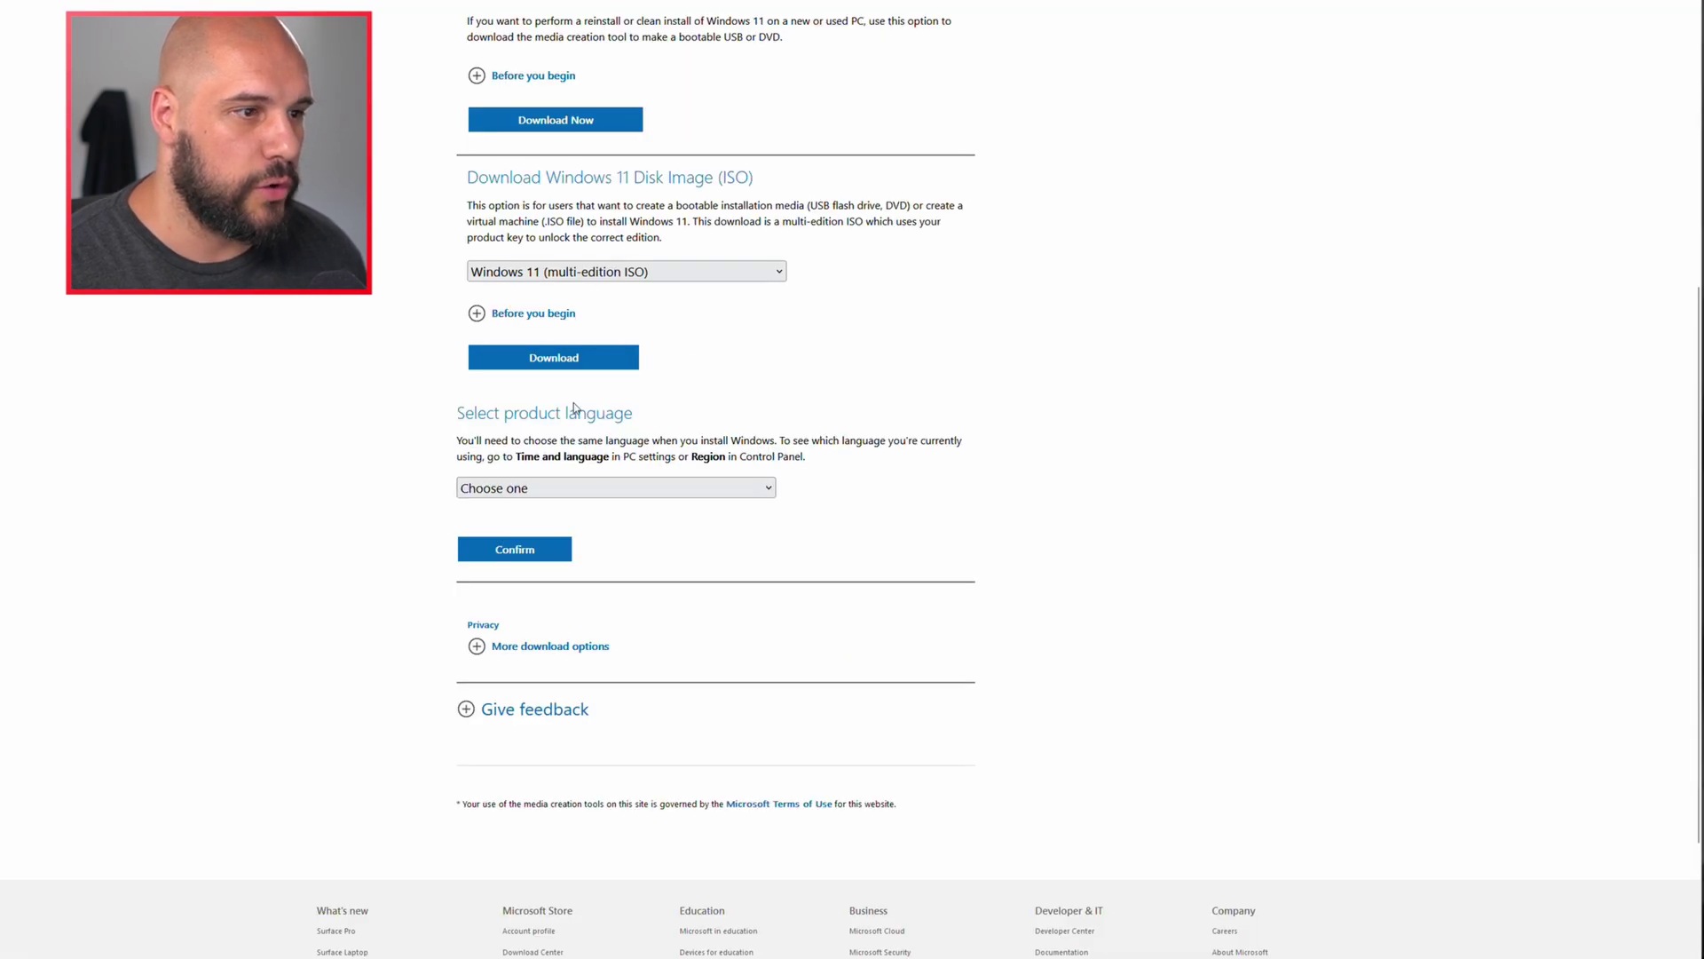
click(537, 488)
click(550, 273)
click(528, 552)
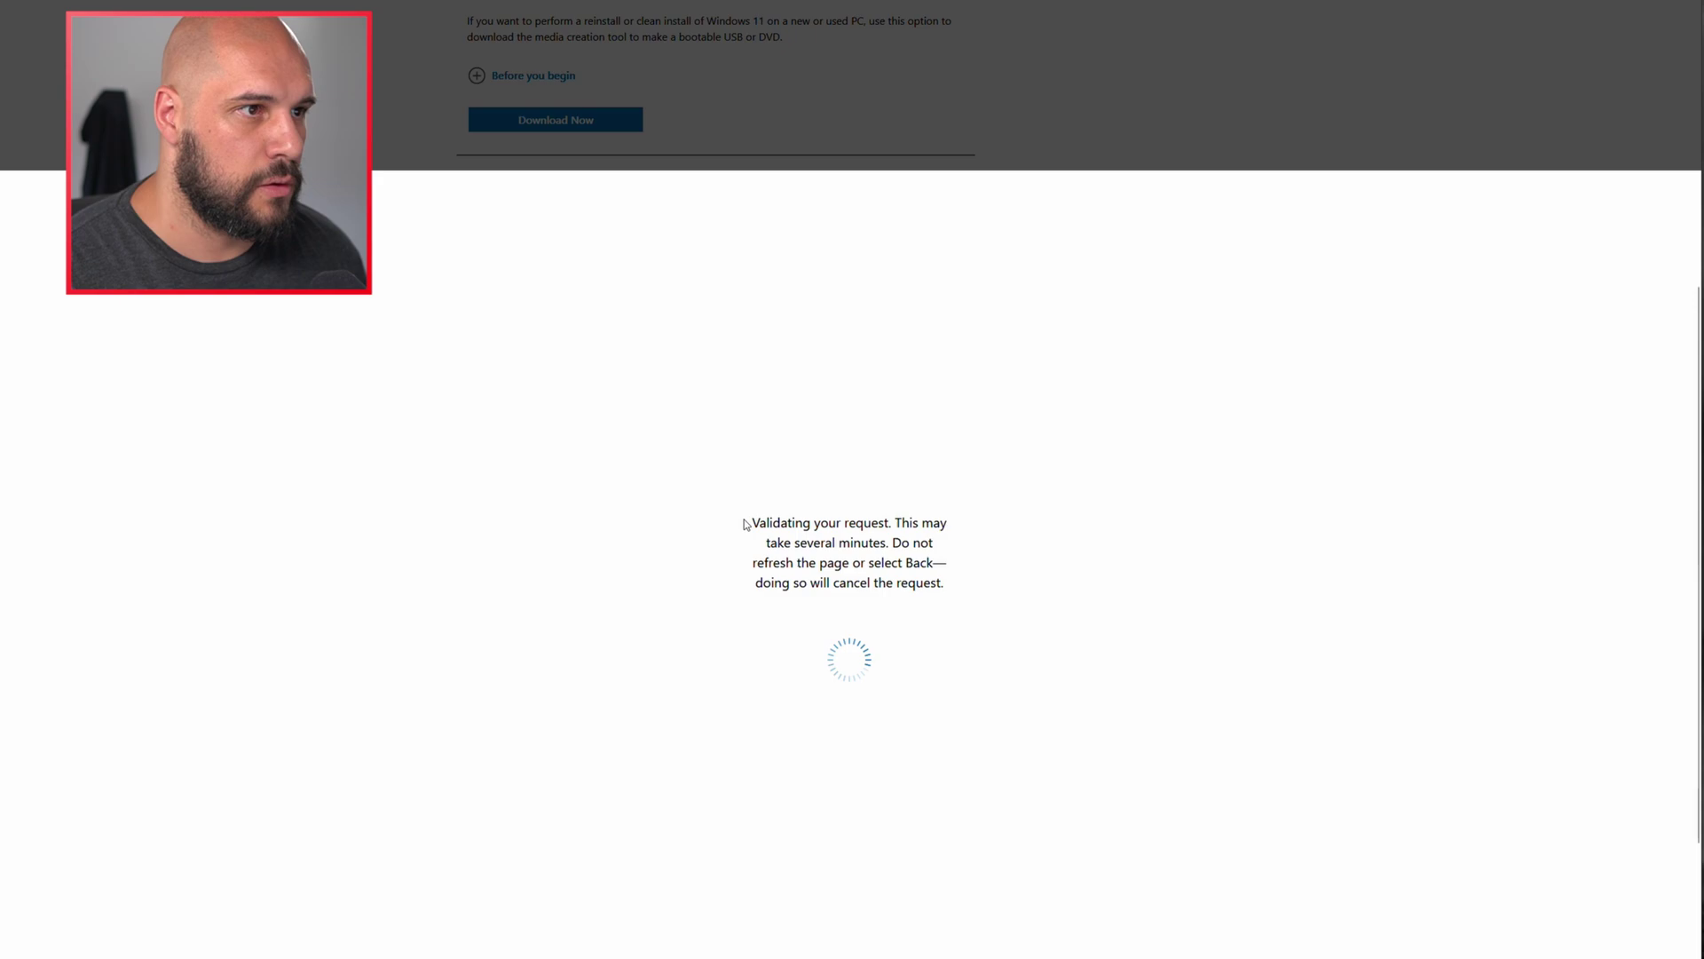
- Start the 64-bit Windows 11 ISO download, then go to the Rufus website
scroll(728, 506, down, 4)
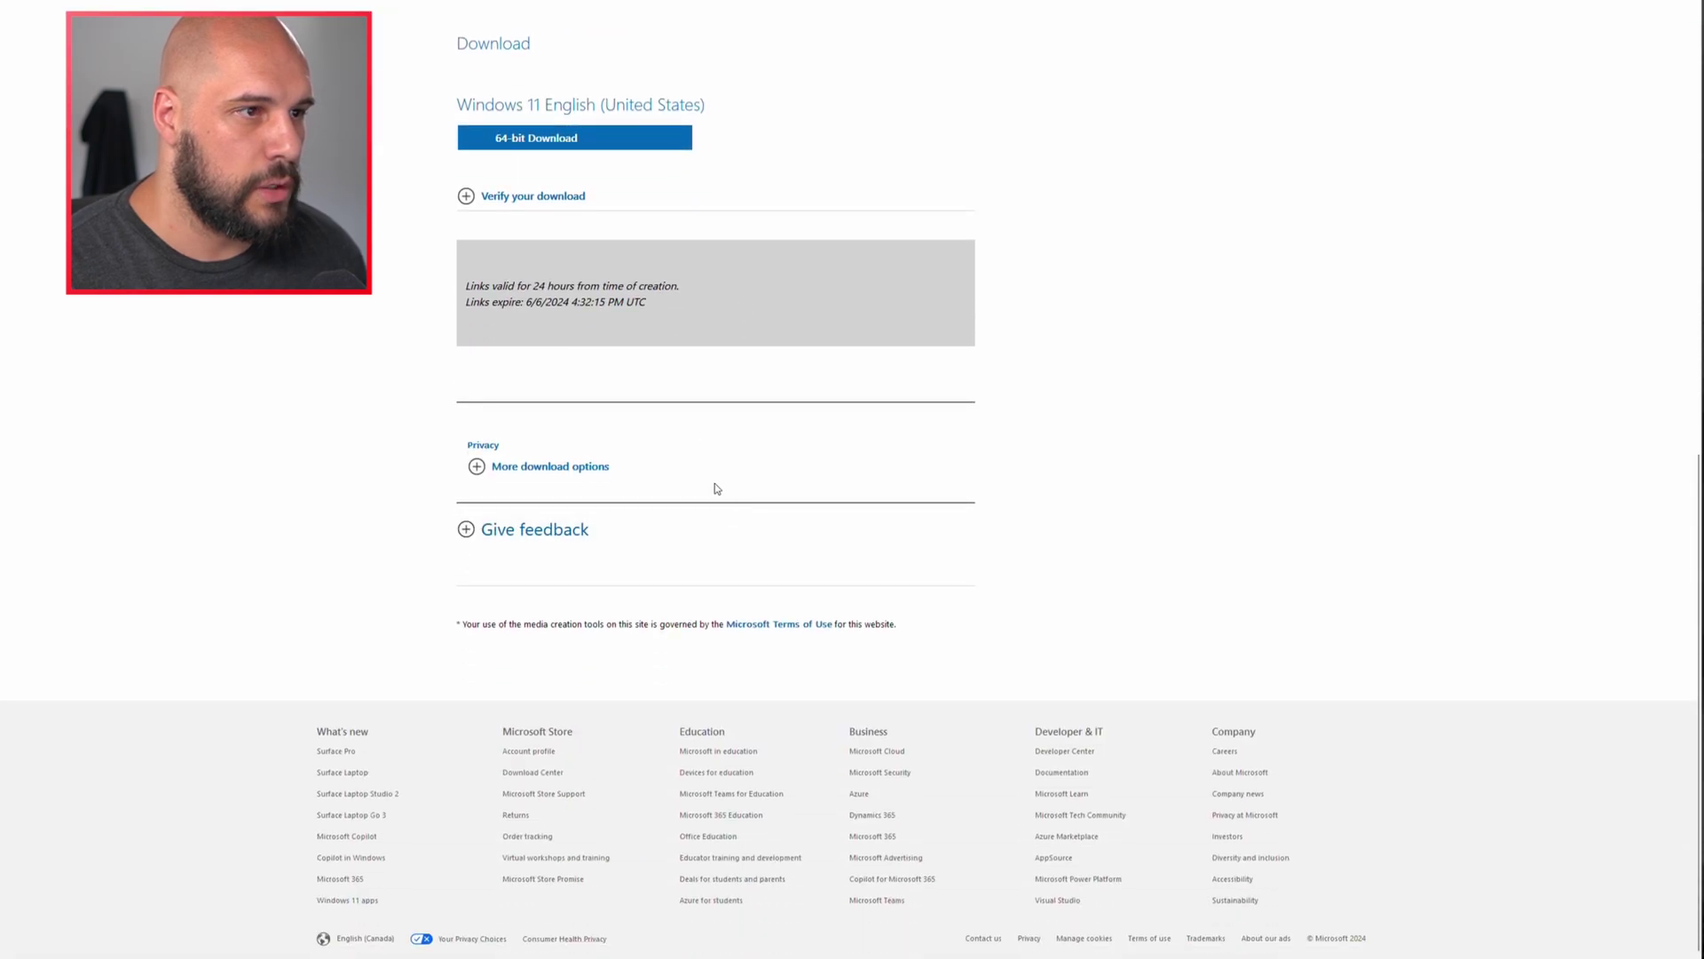
click(600, 142)
click(807, 14)
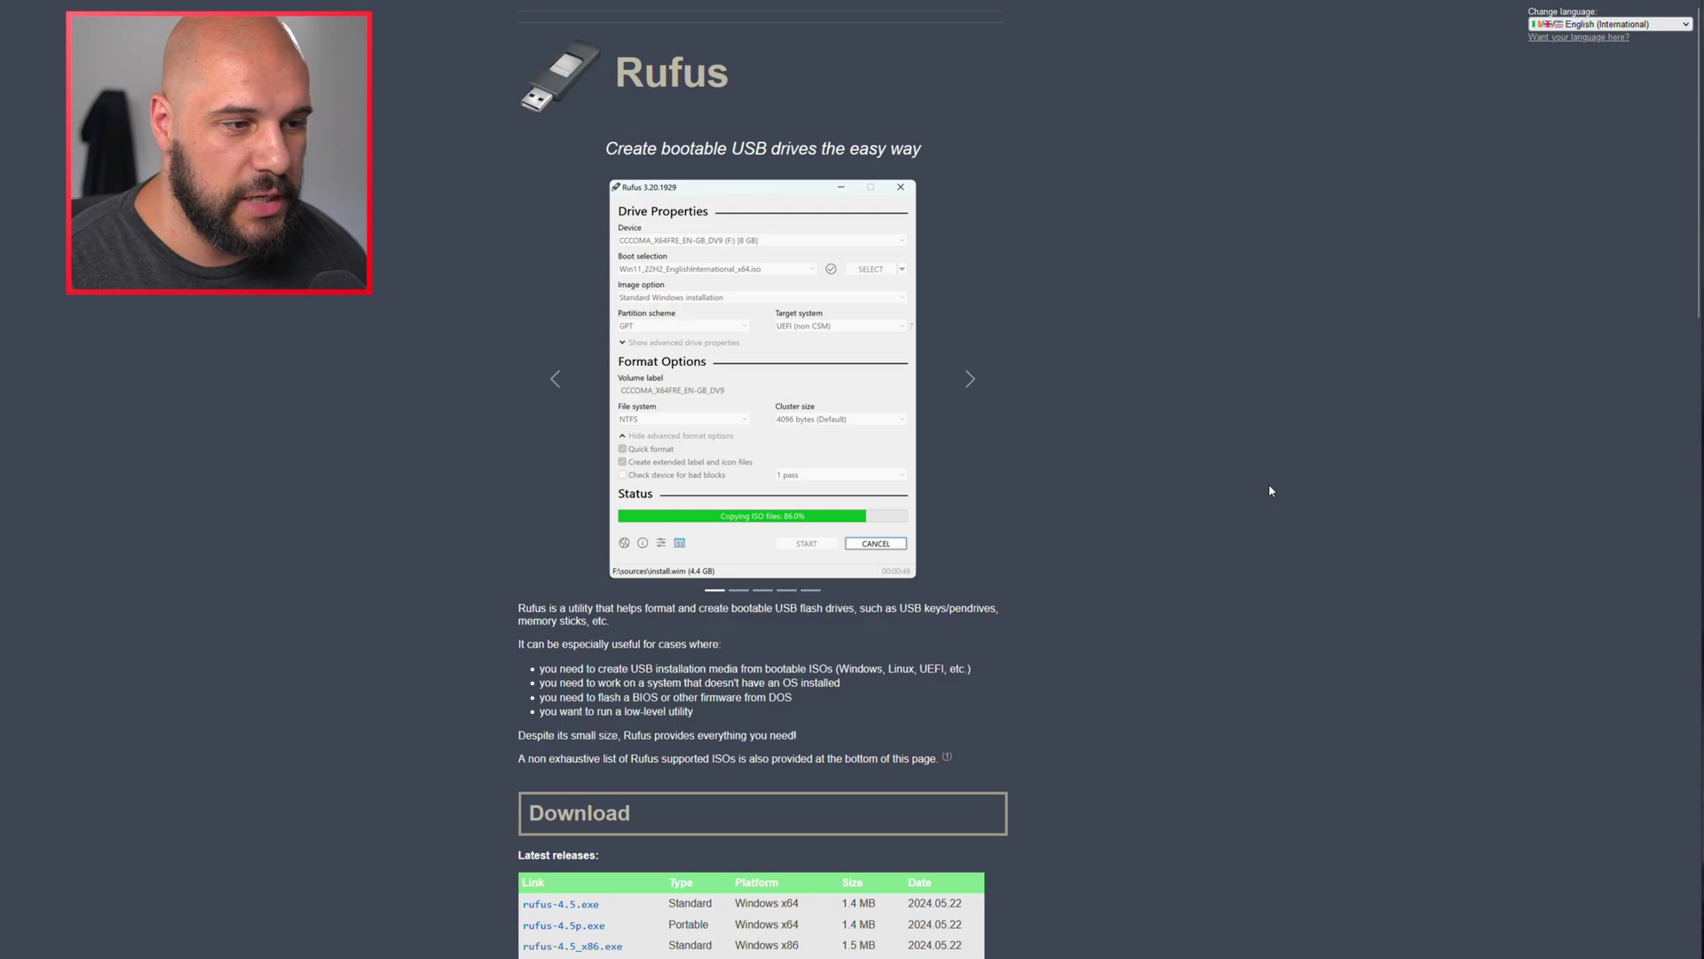
- Launch the downloaded rufus-4.5.exe from the browser downloads and approve the UAC prompt
scroll(1269, 490, down, 1)
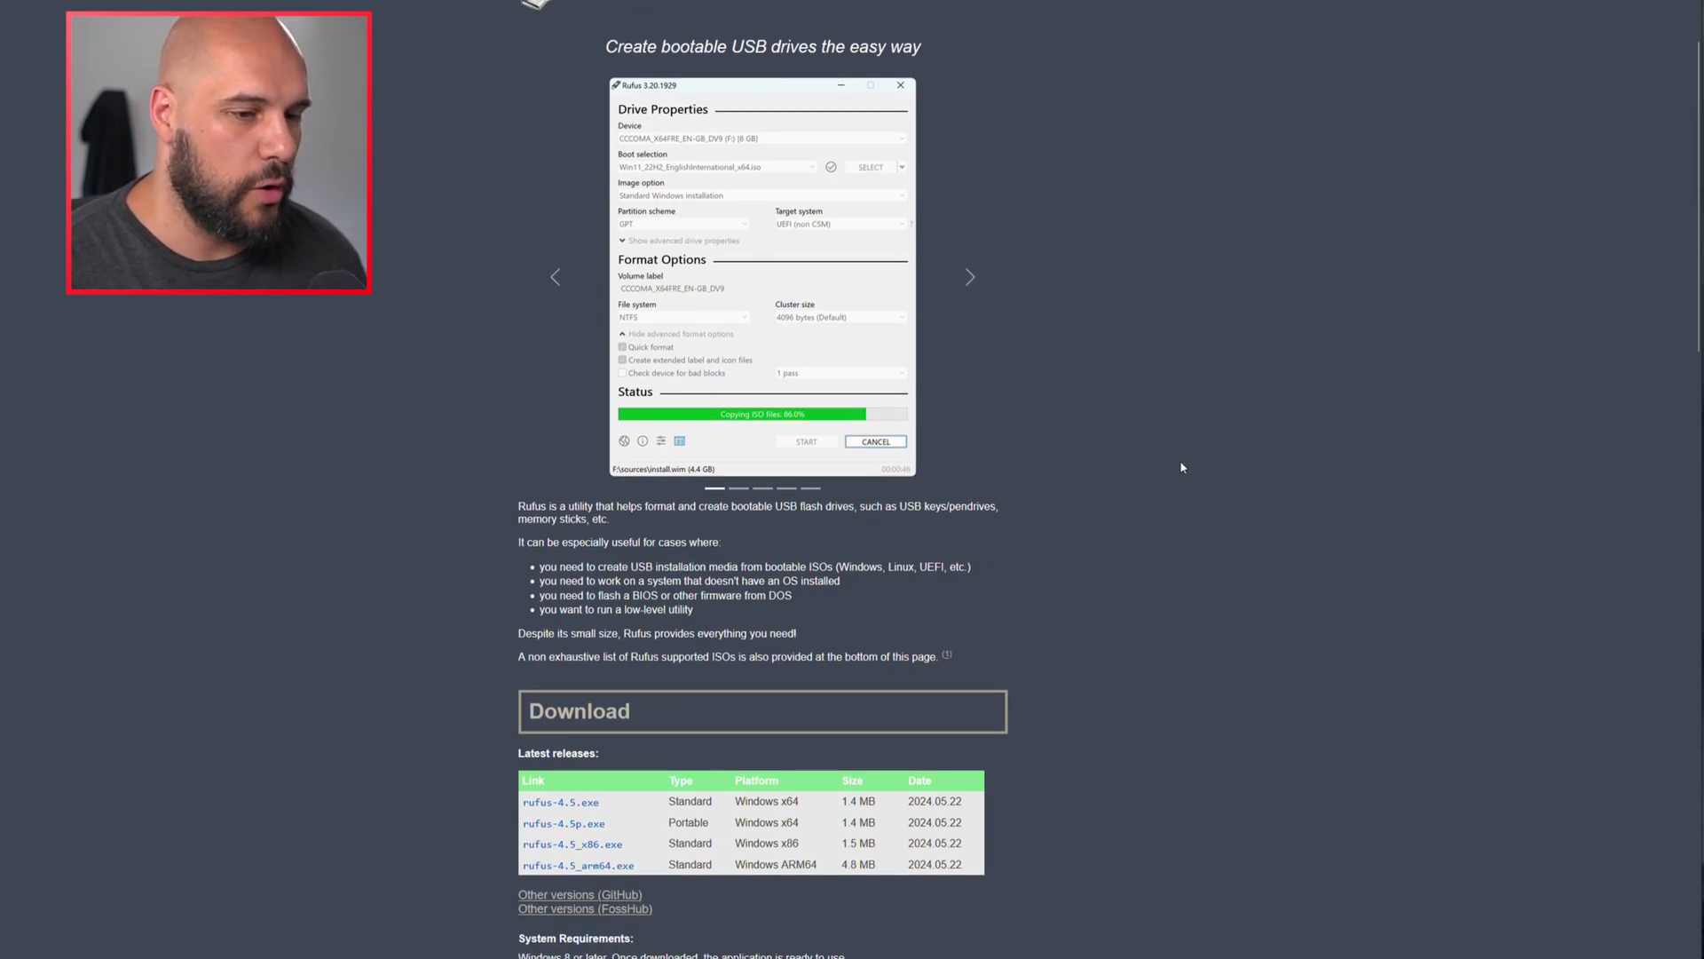
scroll(1147, 463, down, 1)
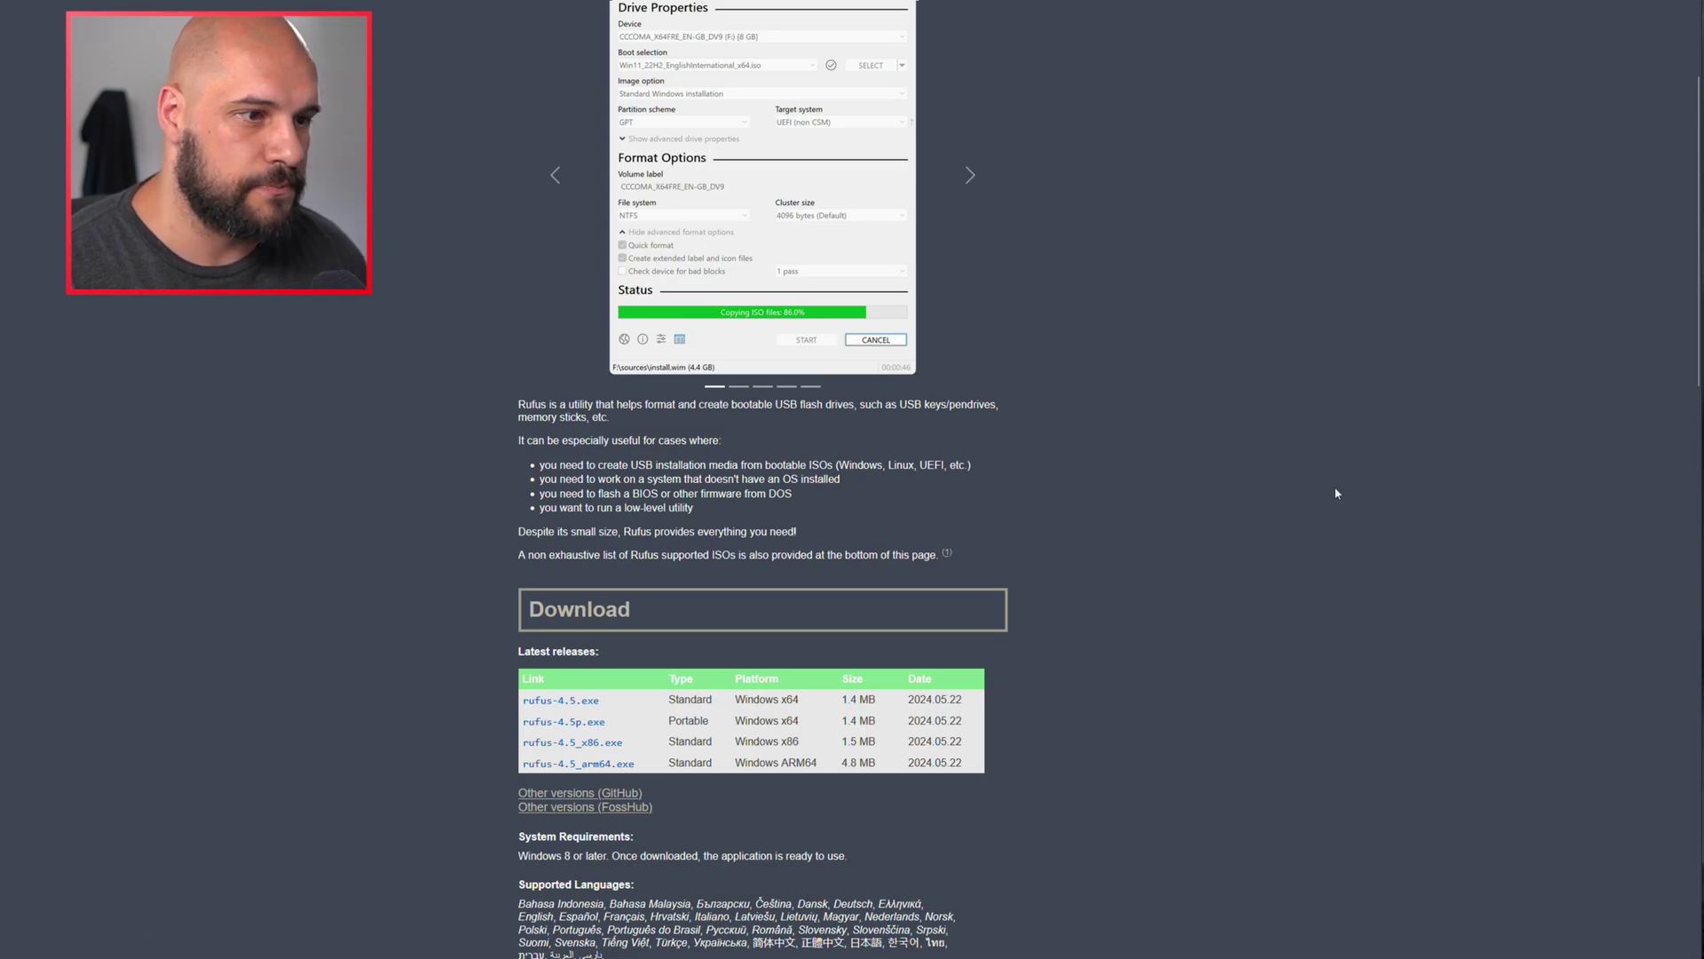
click(1539, 41)
click(1488, 75)
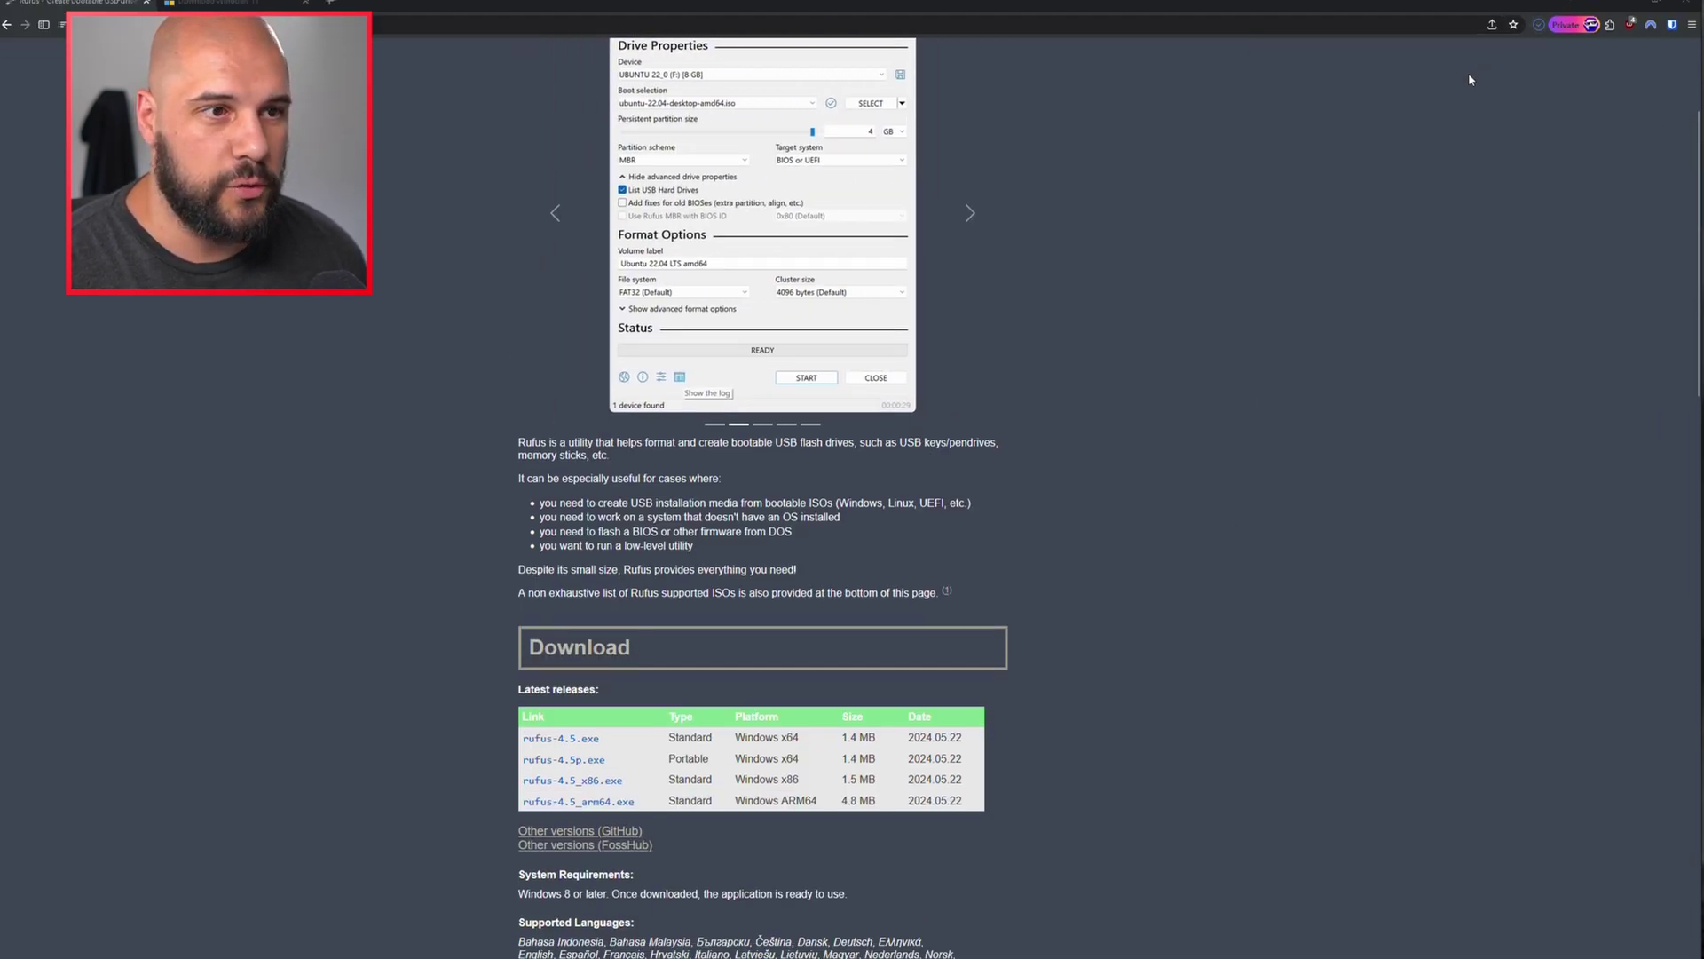
click(782, 581)
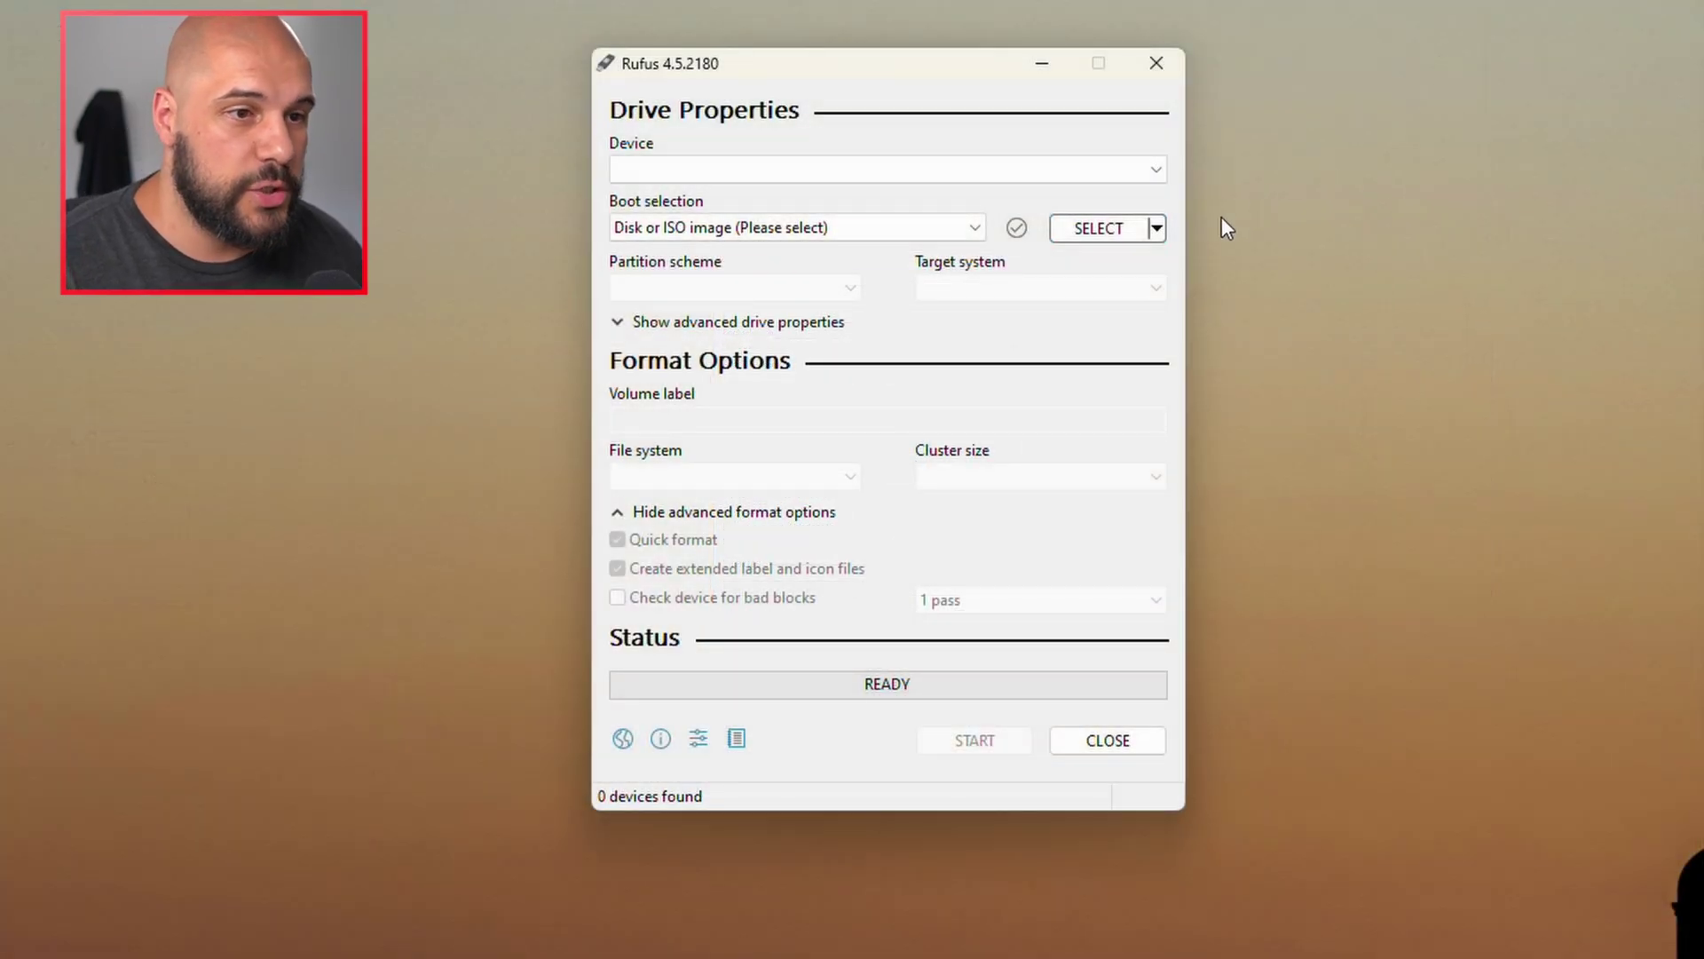
- Switch Rufus to downloading an ISO and choose Windows 11 as the version
click(1157, 229)
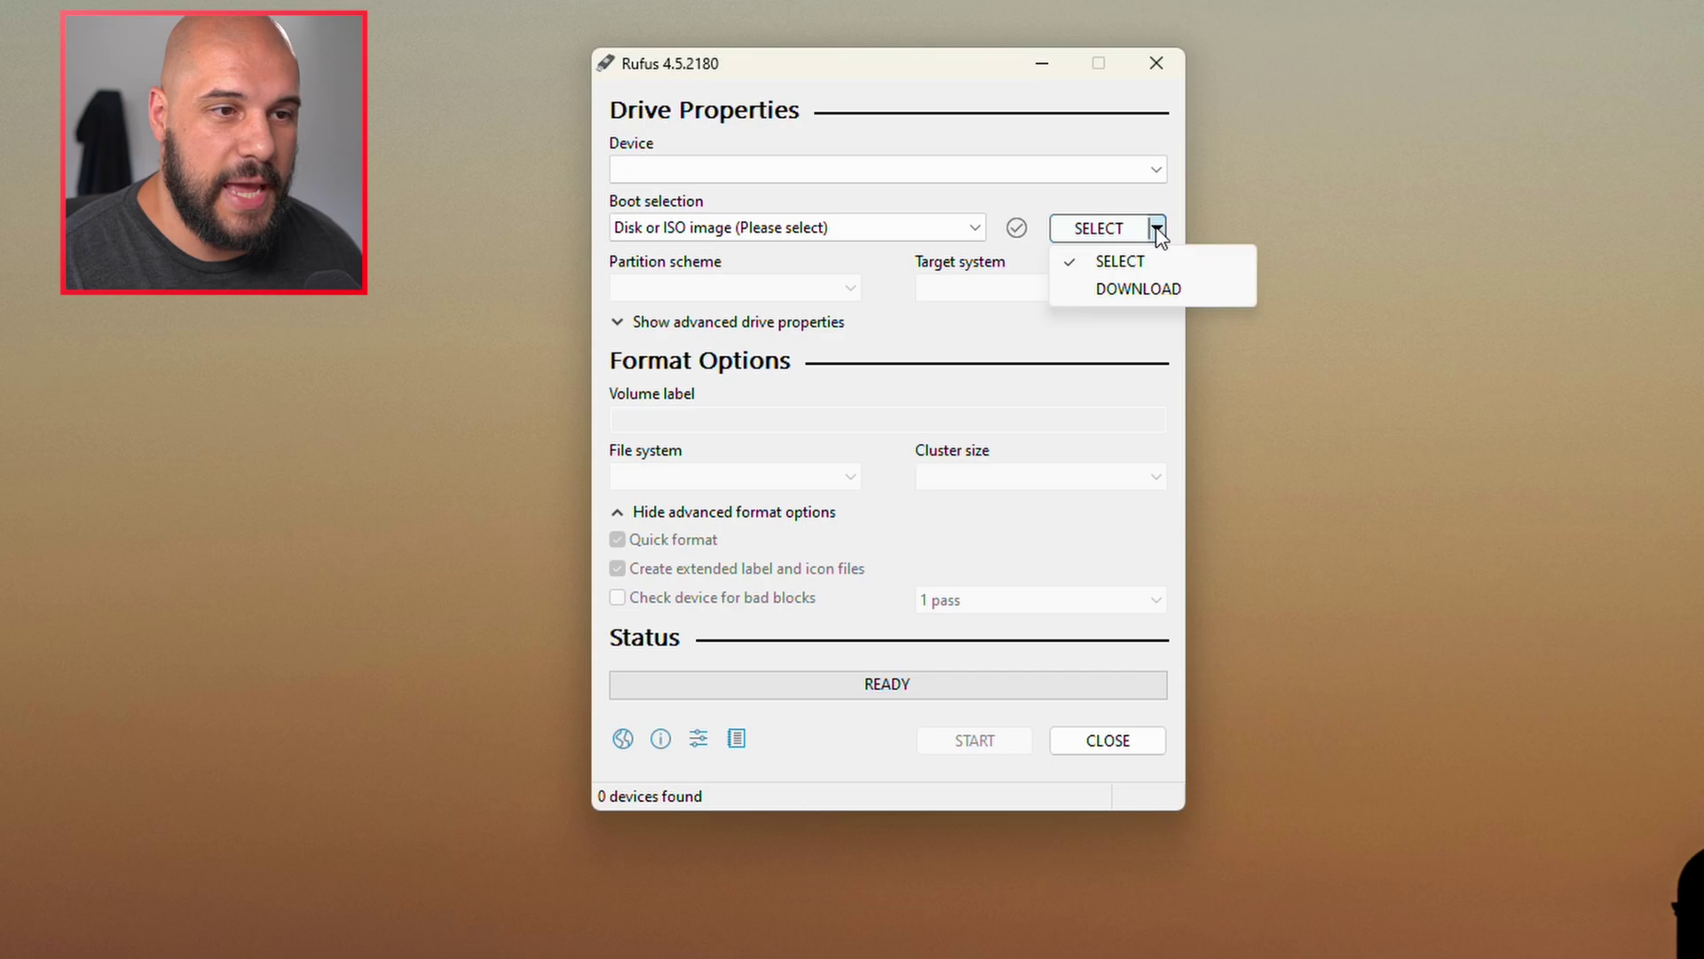
click(1128, 291)
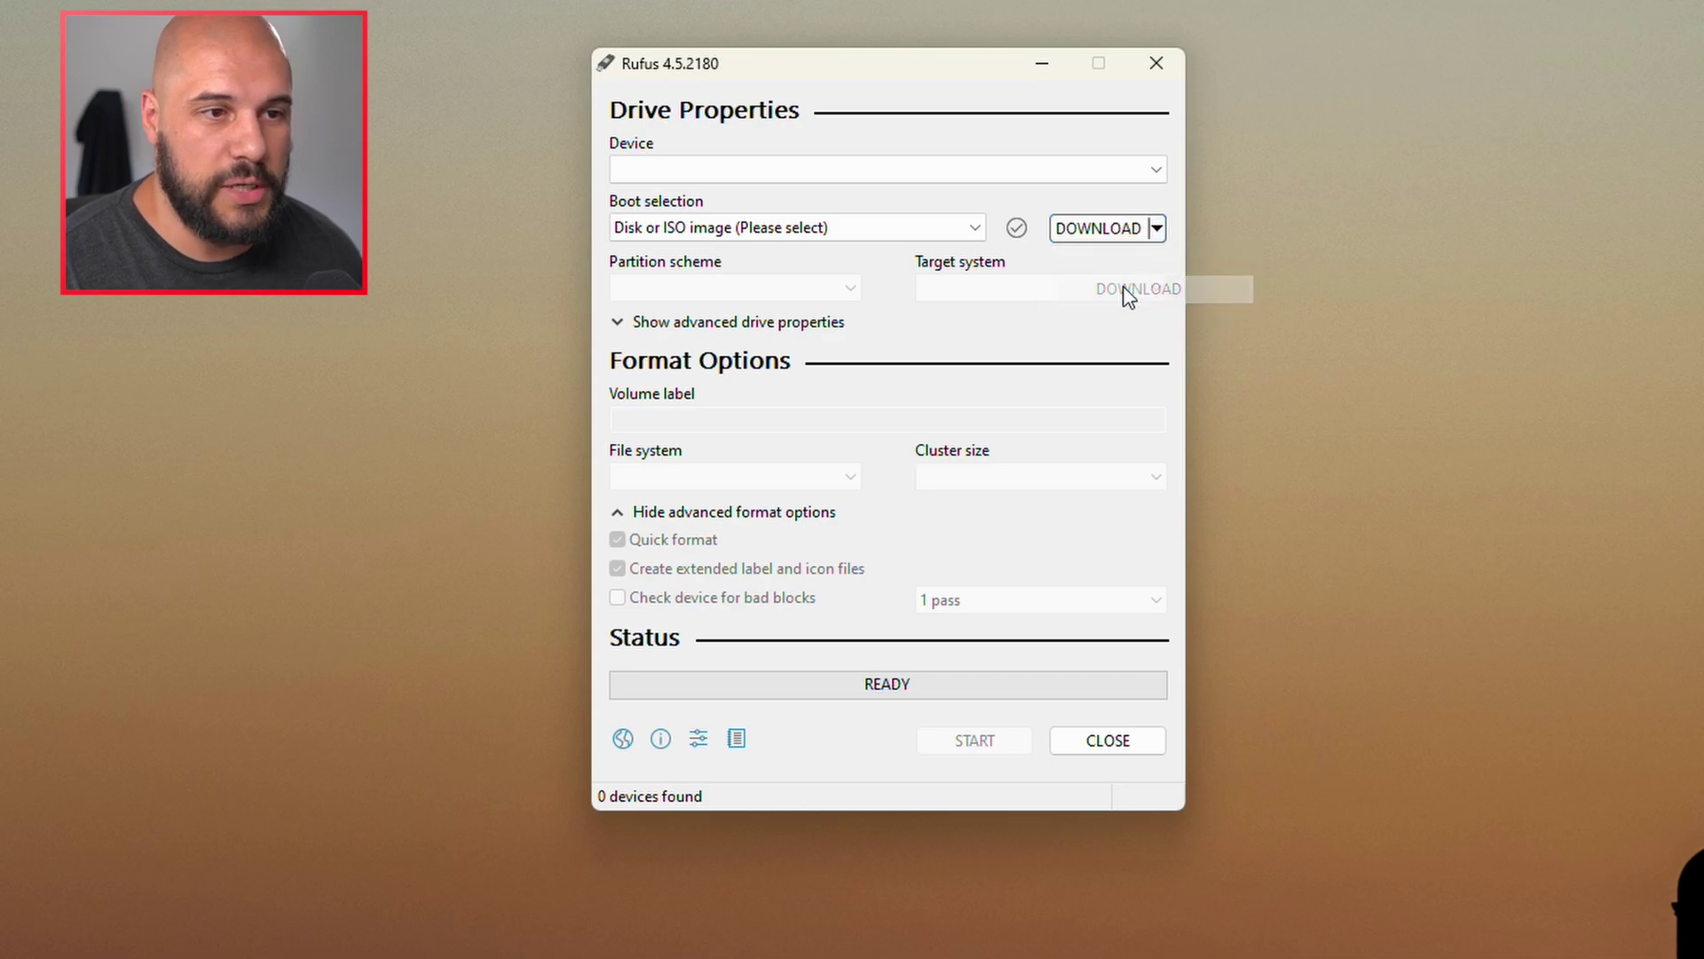
click(1104, 233)
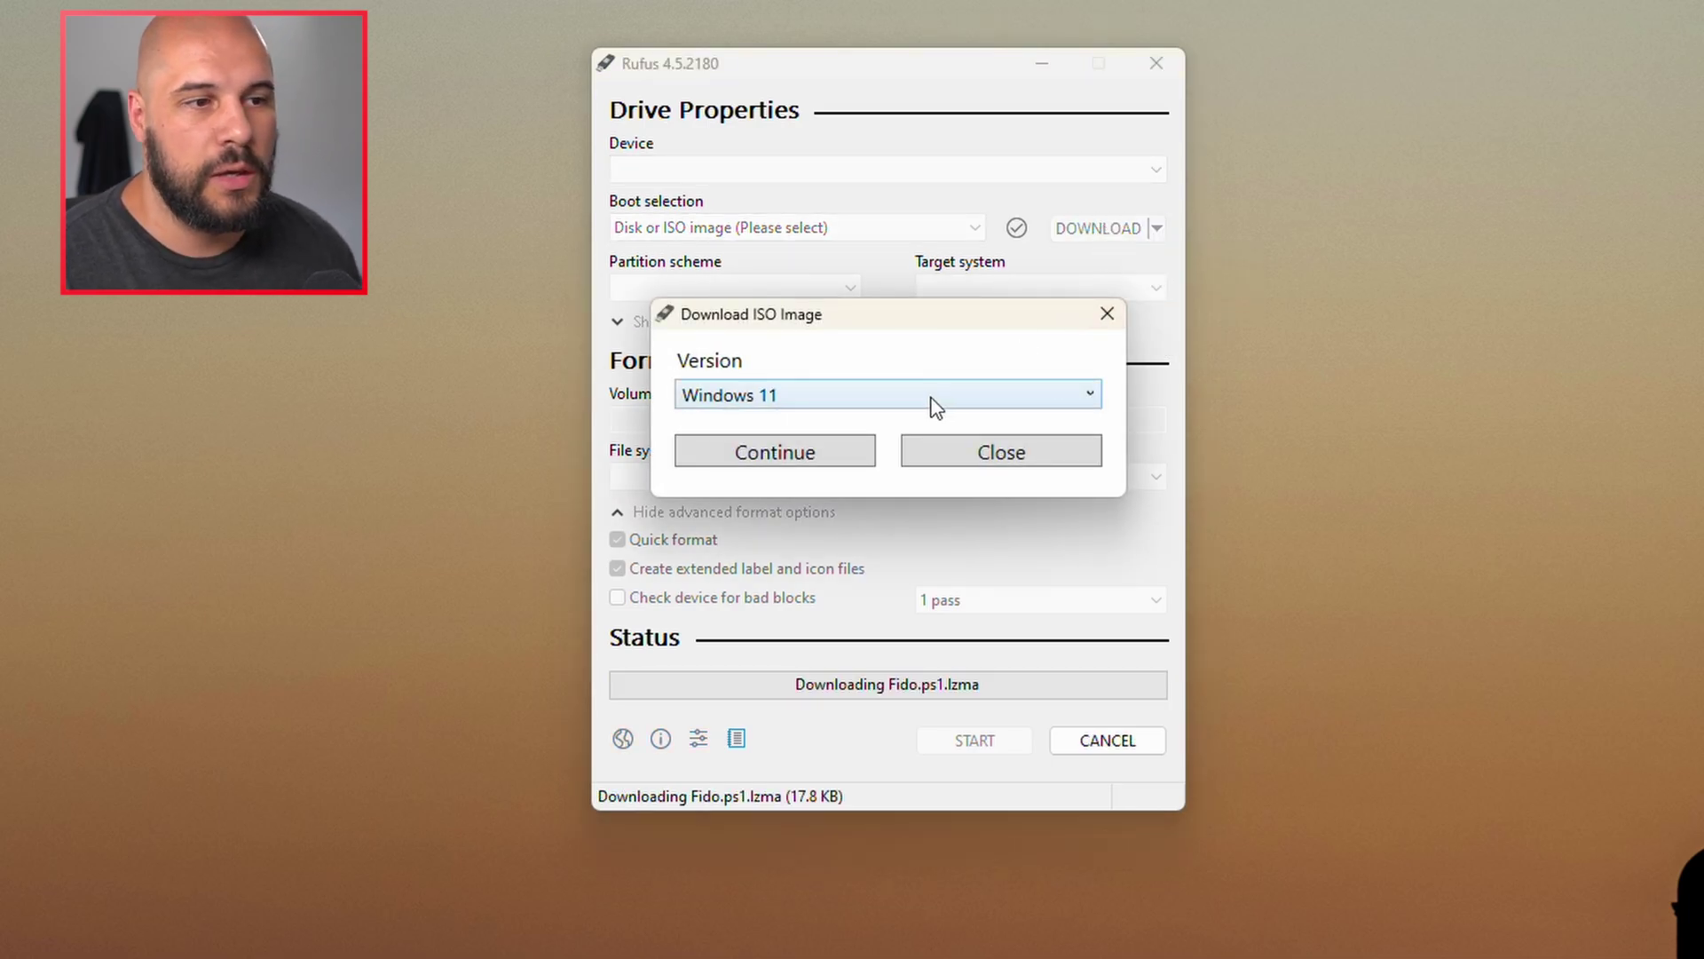
click(893, 399)
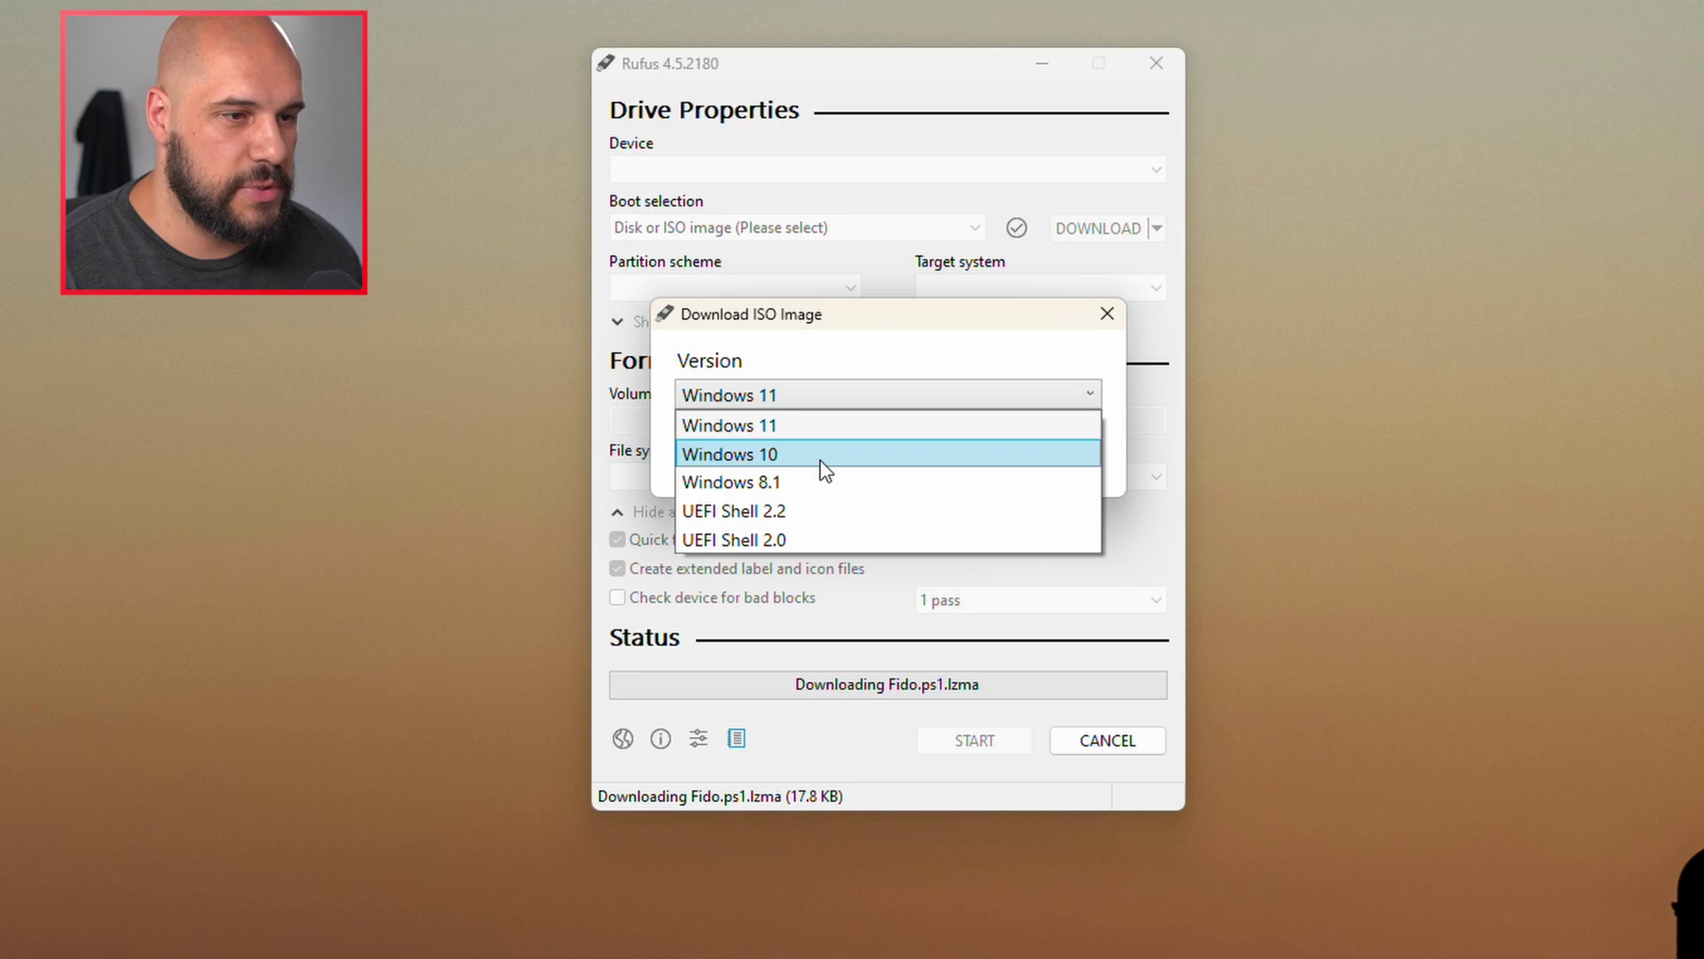
click(832, 324)
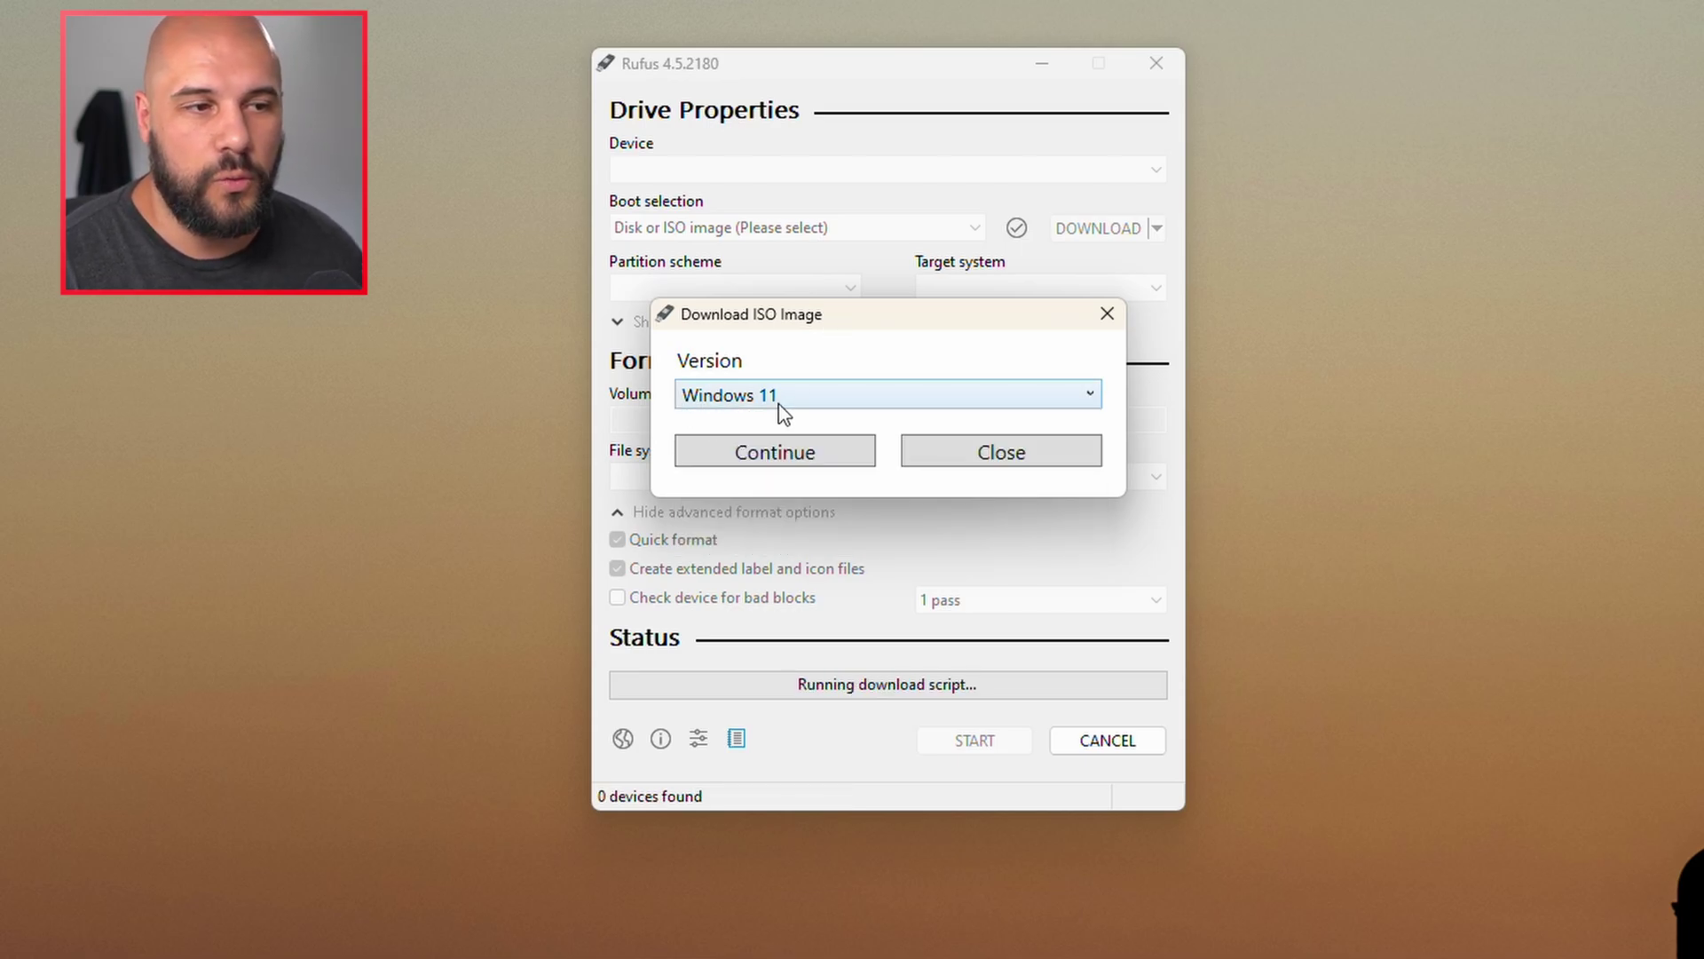
click(793, 451)
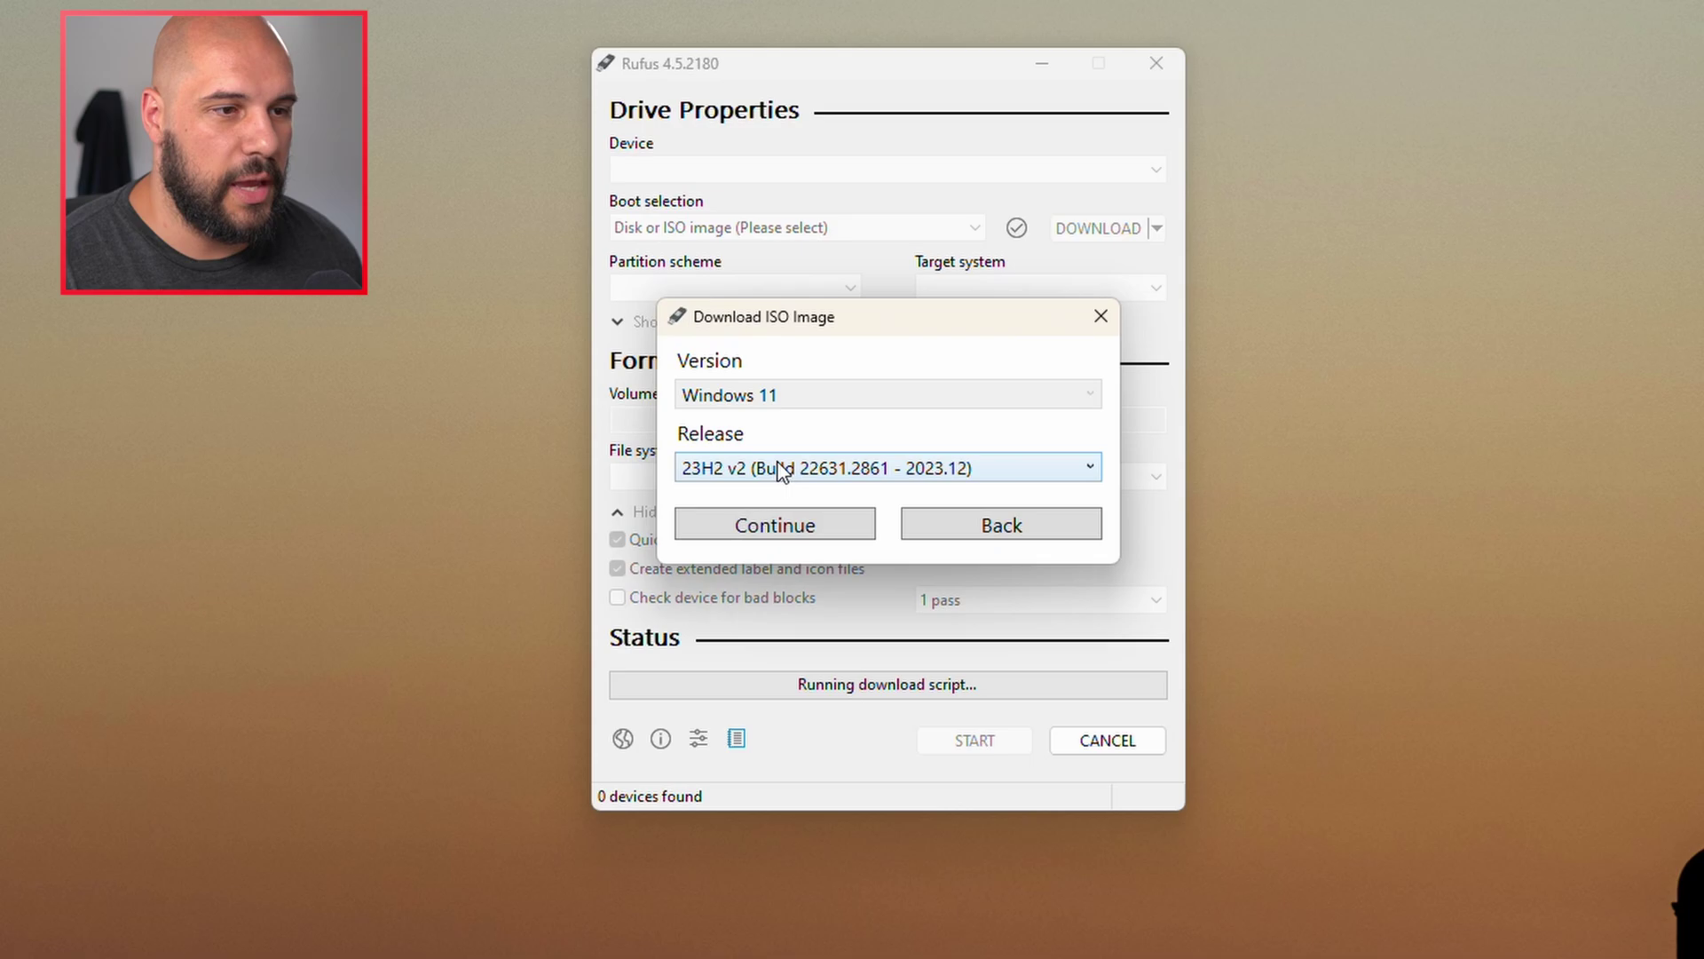
- Choose release 23H2 v2, the Home/Pro/Edu edition and English International
click(786, 466)
click(786, 466)
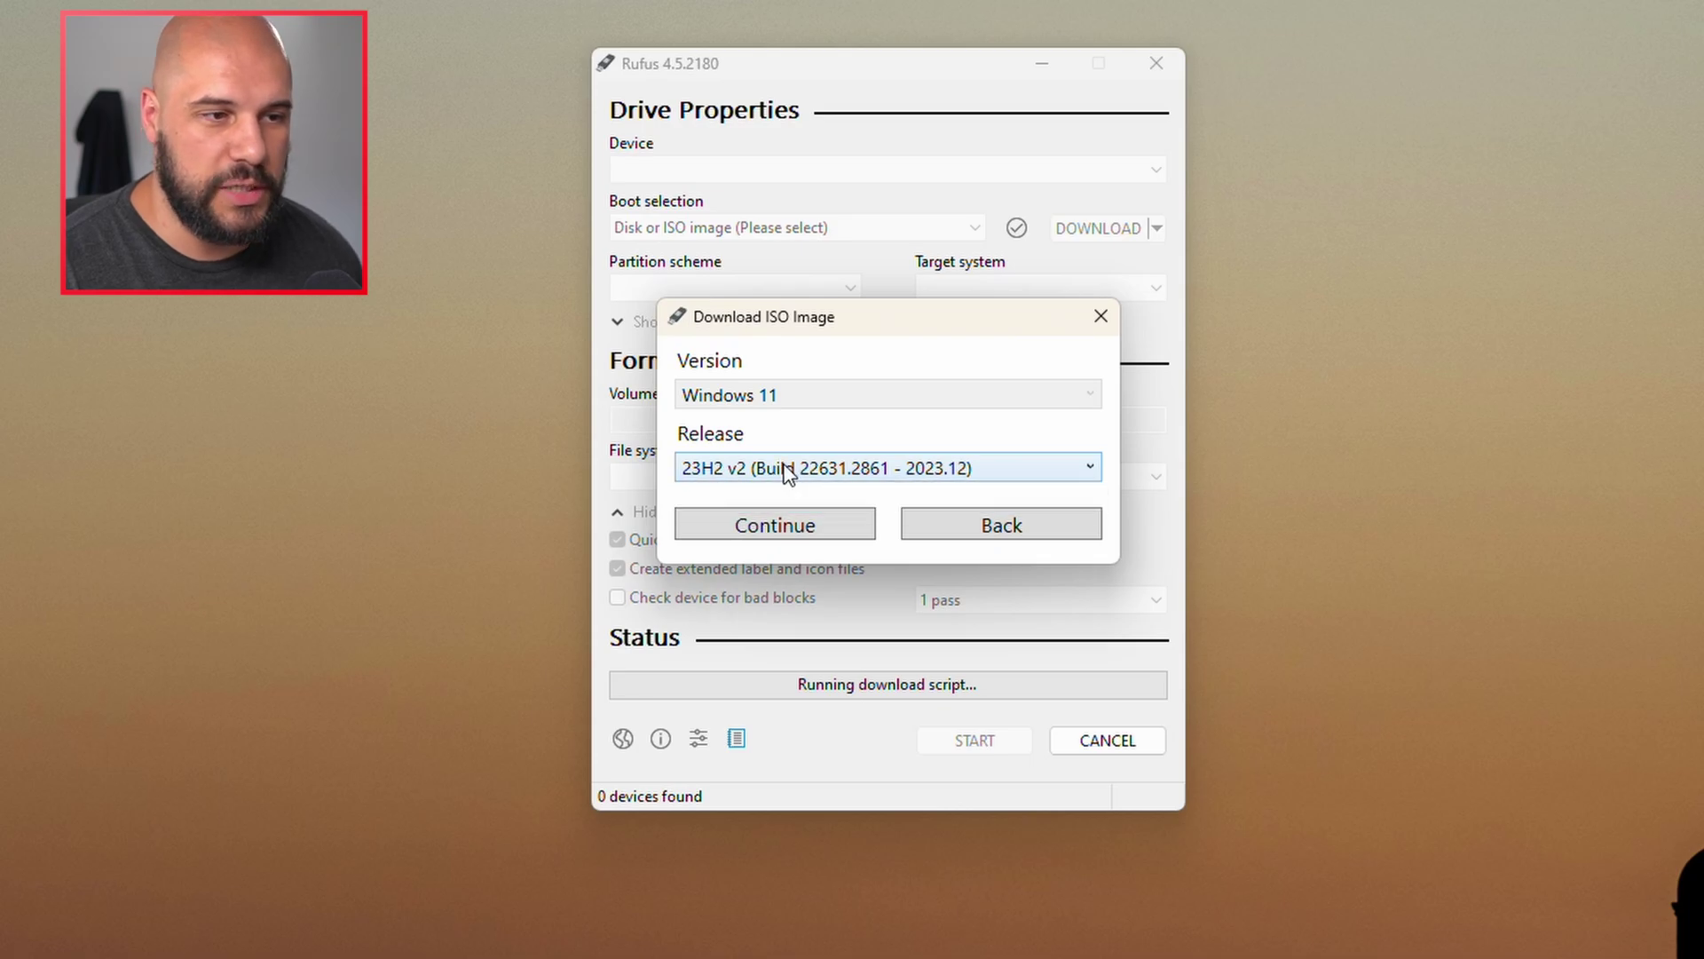
click(770, 526)
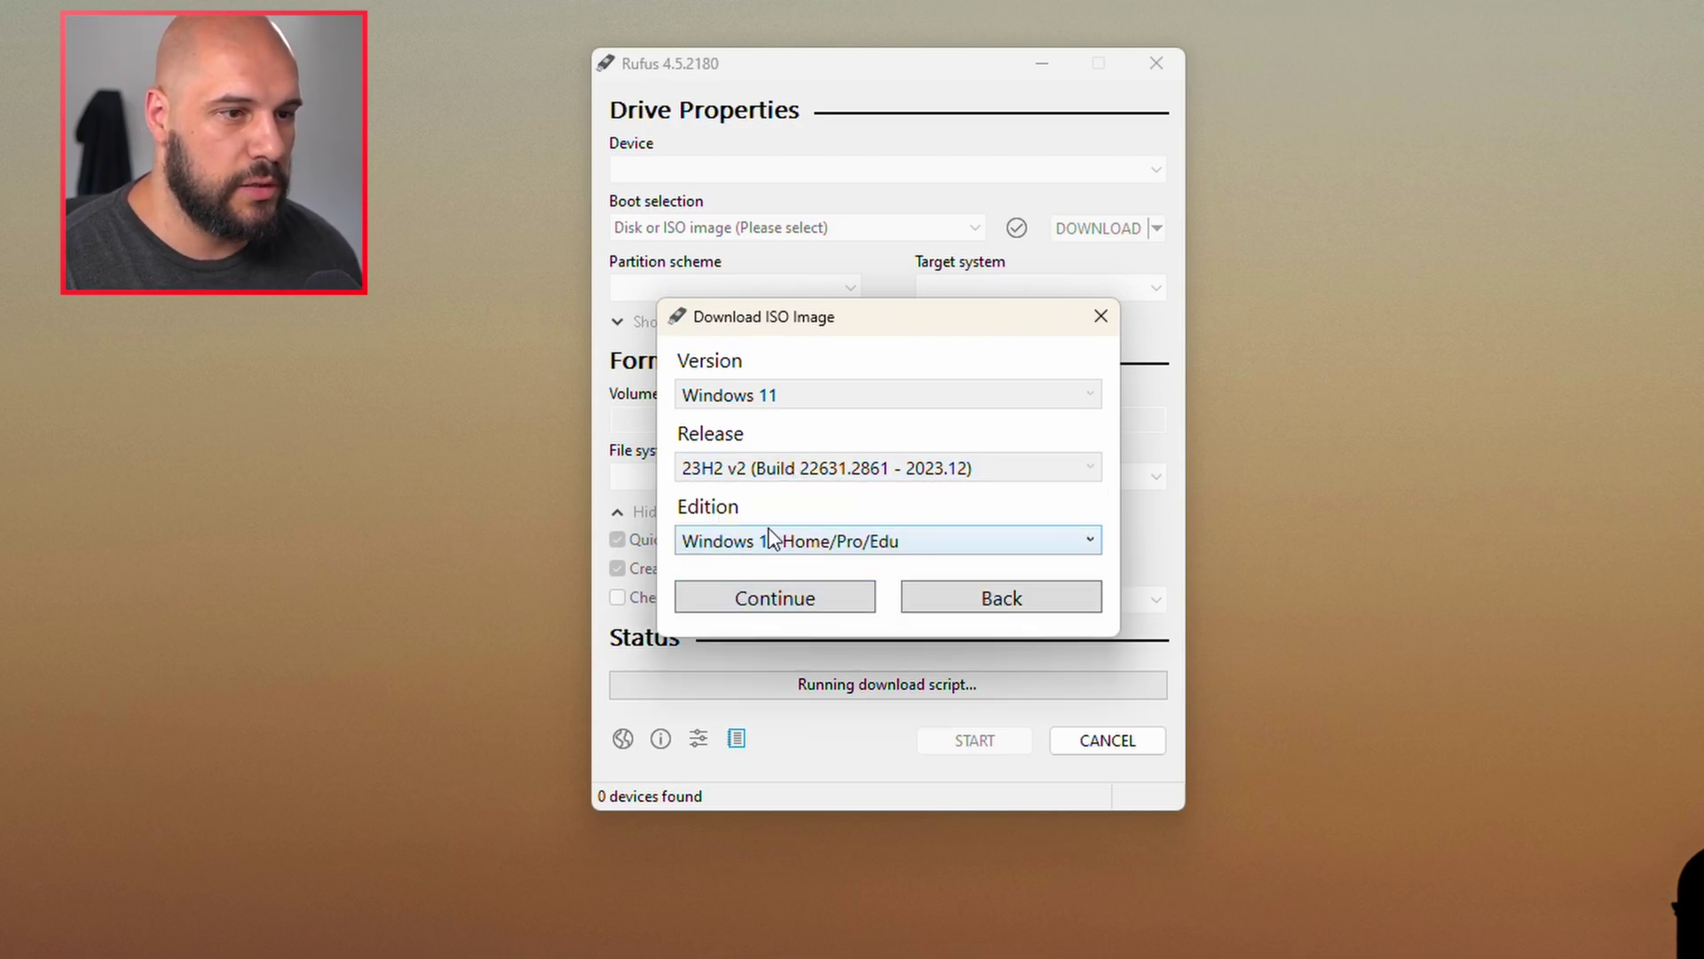
click(777, 609)
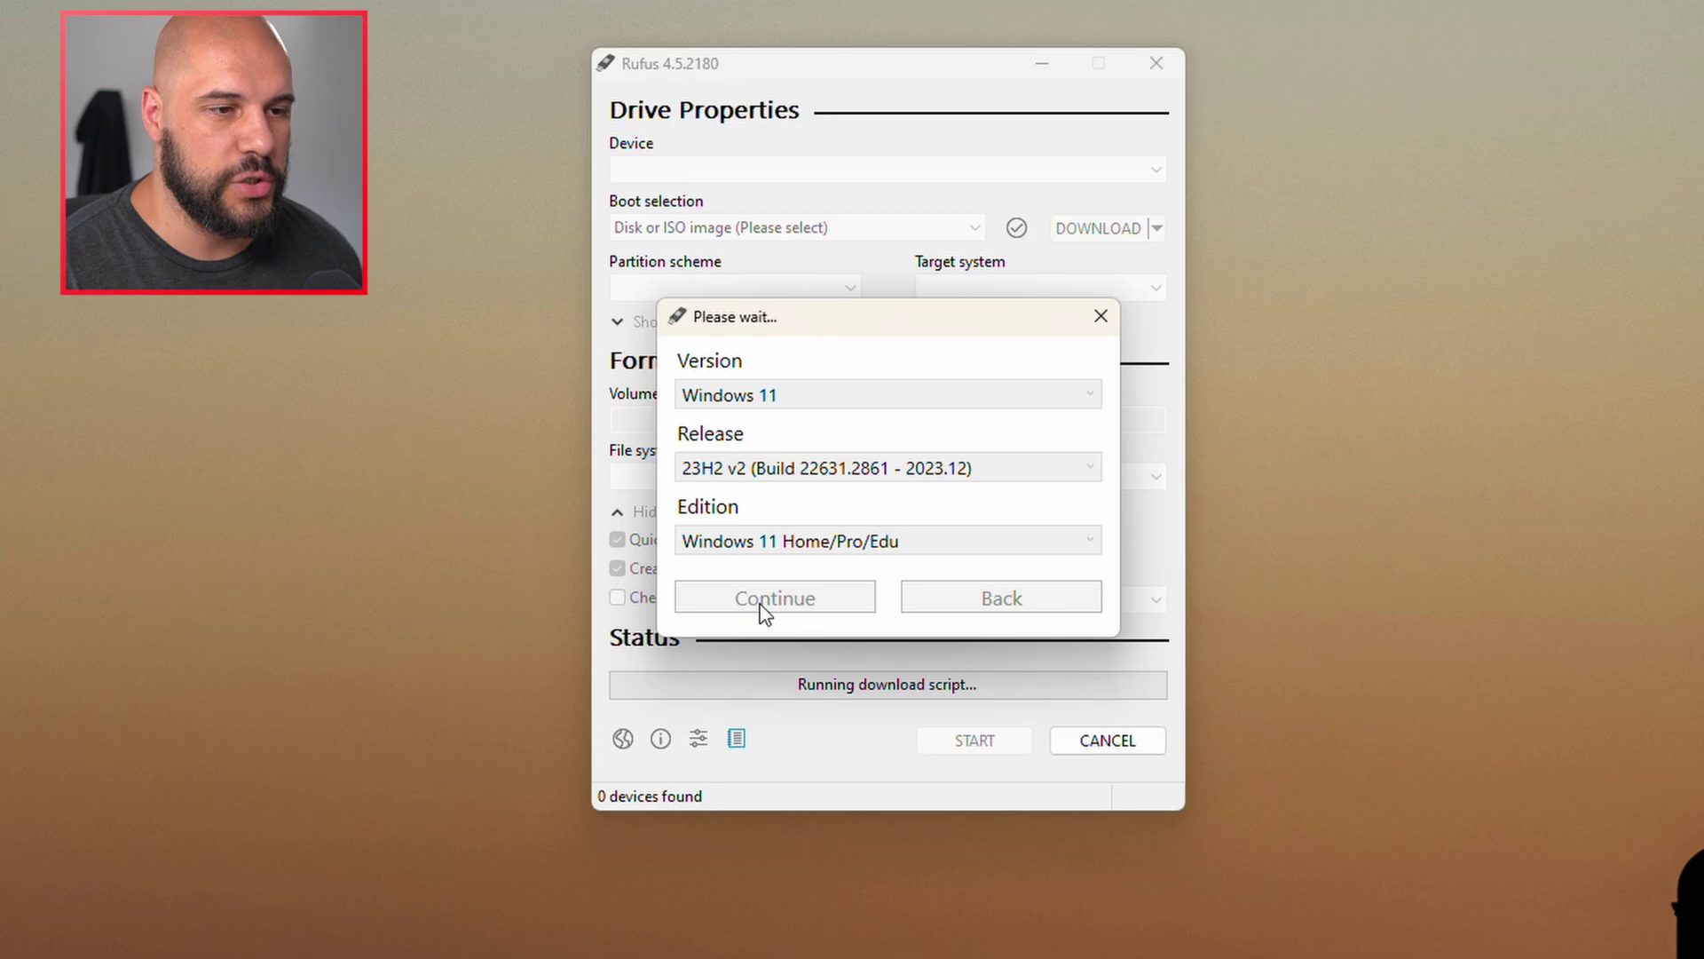
click(759, 617)
click(764, 643)
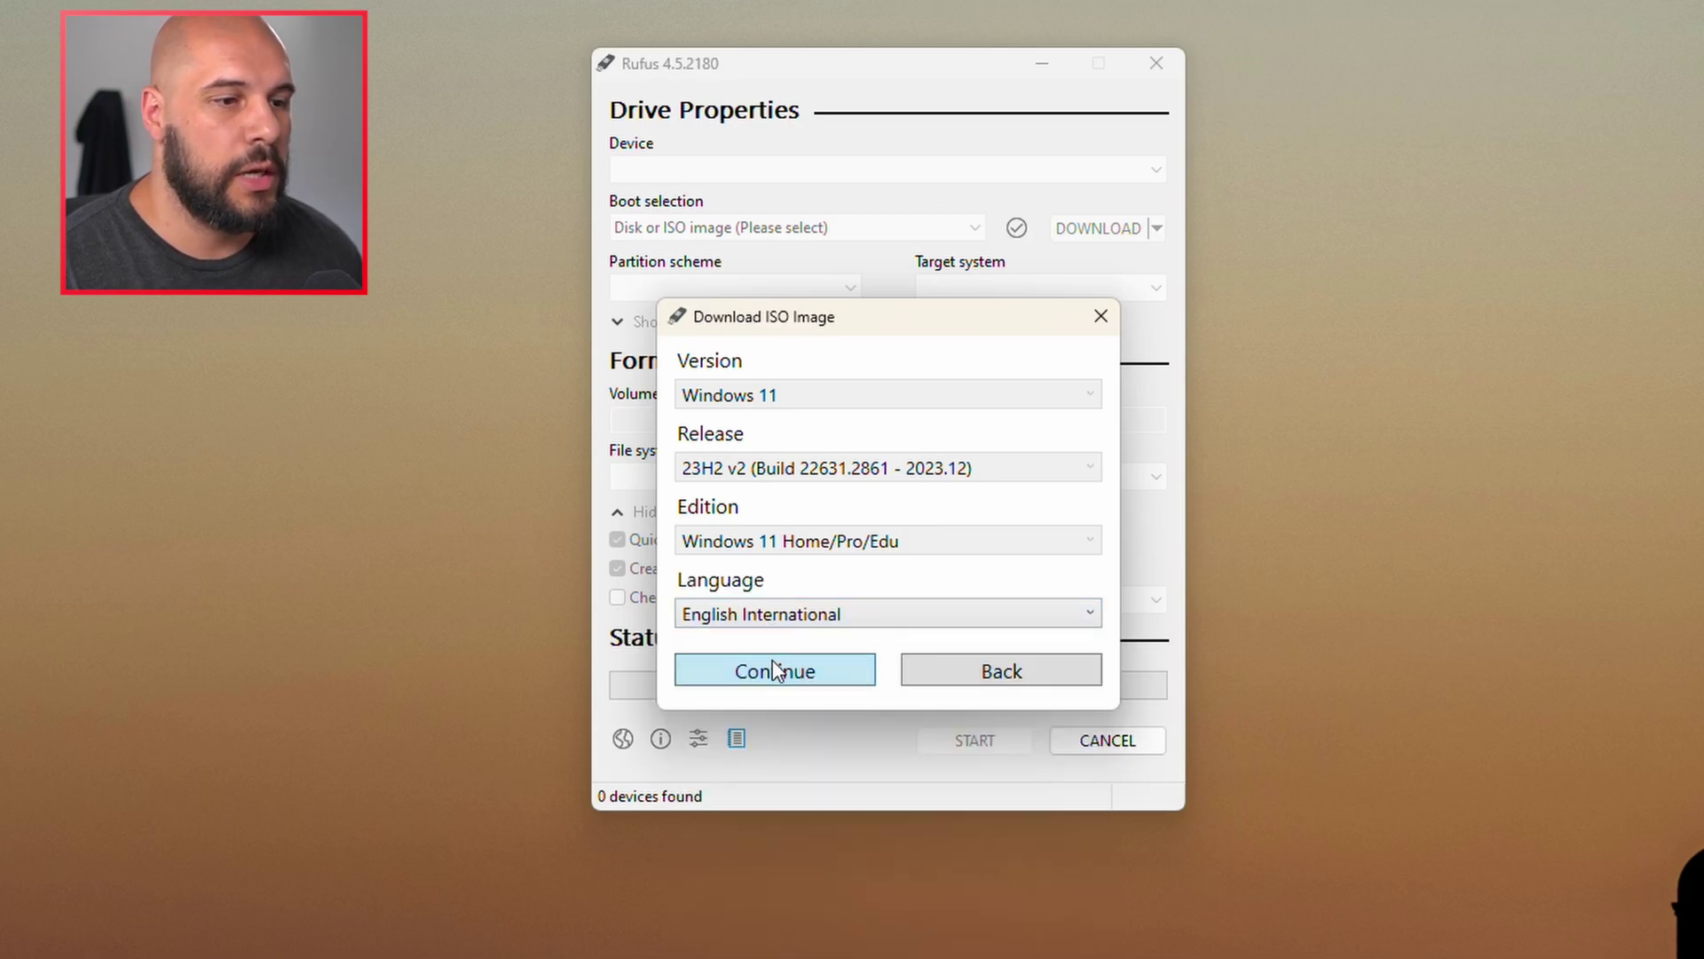
click(770, 665)
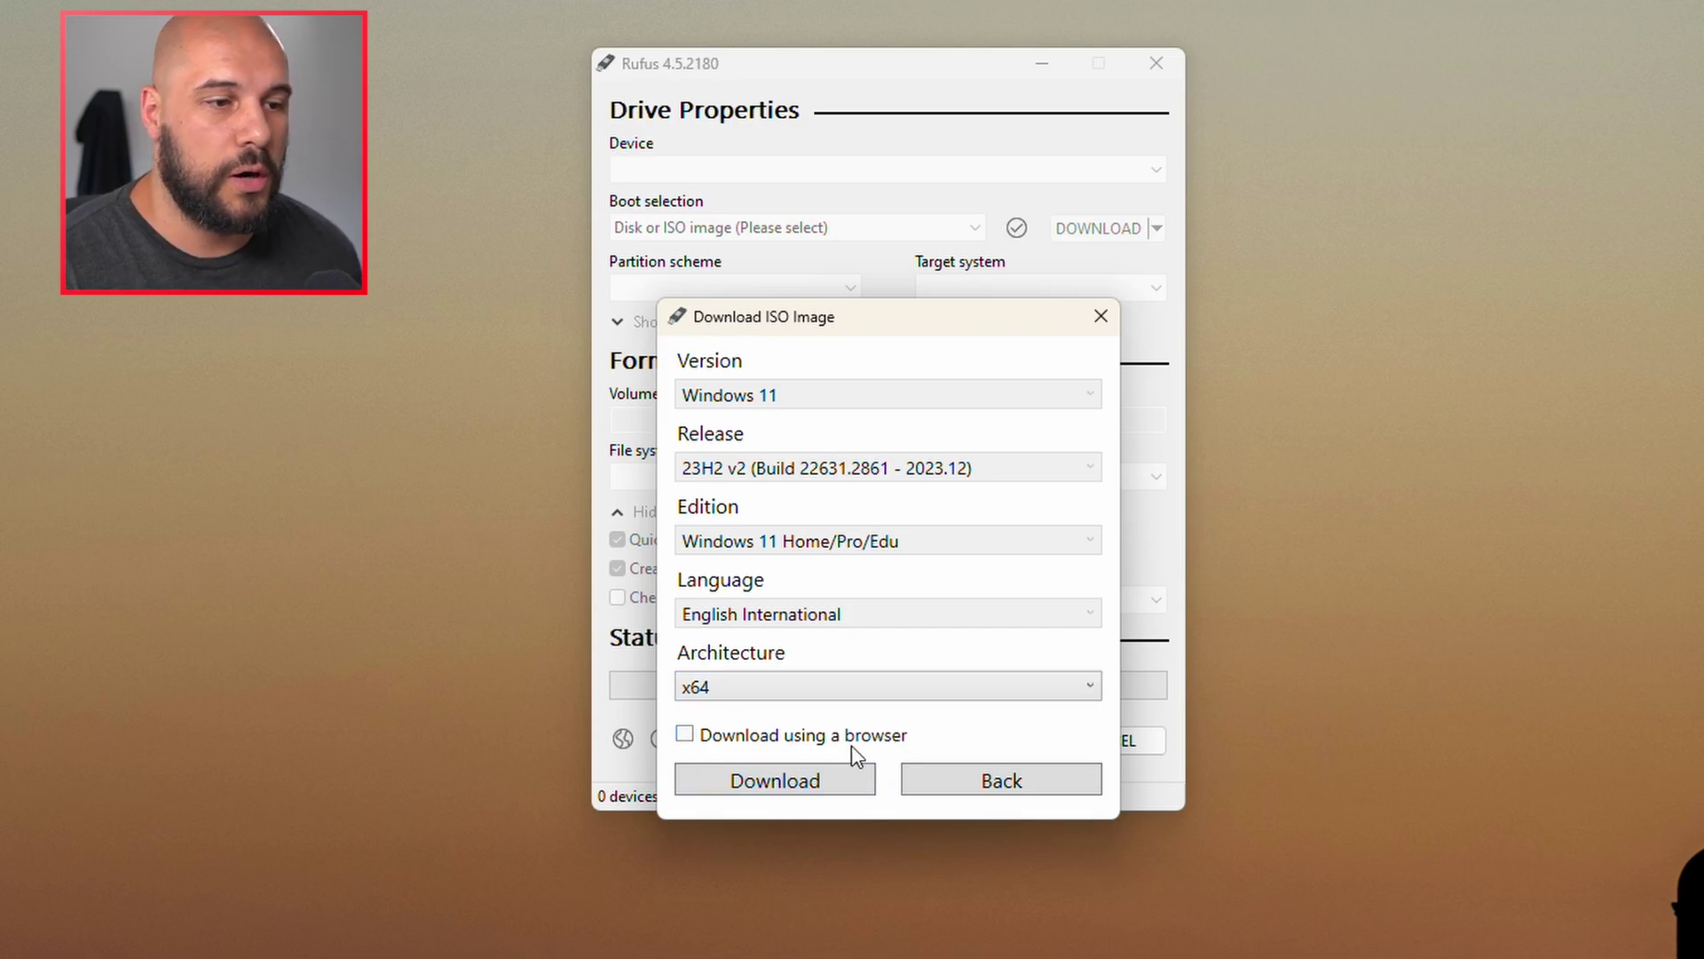
- Keep x64 as the architecture and download the Windows 11 ISO
click(847, 692)
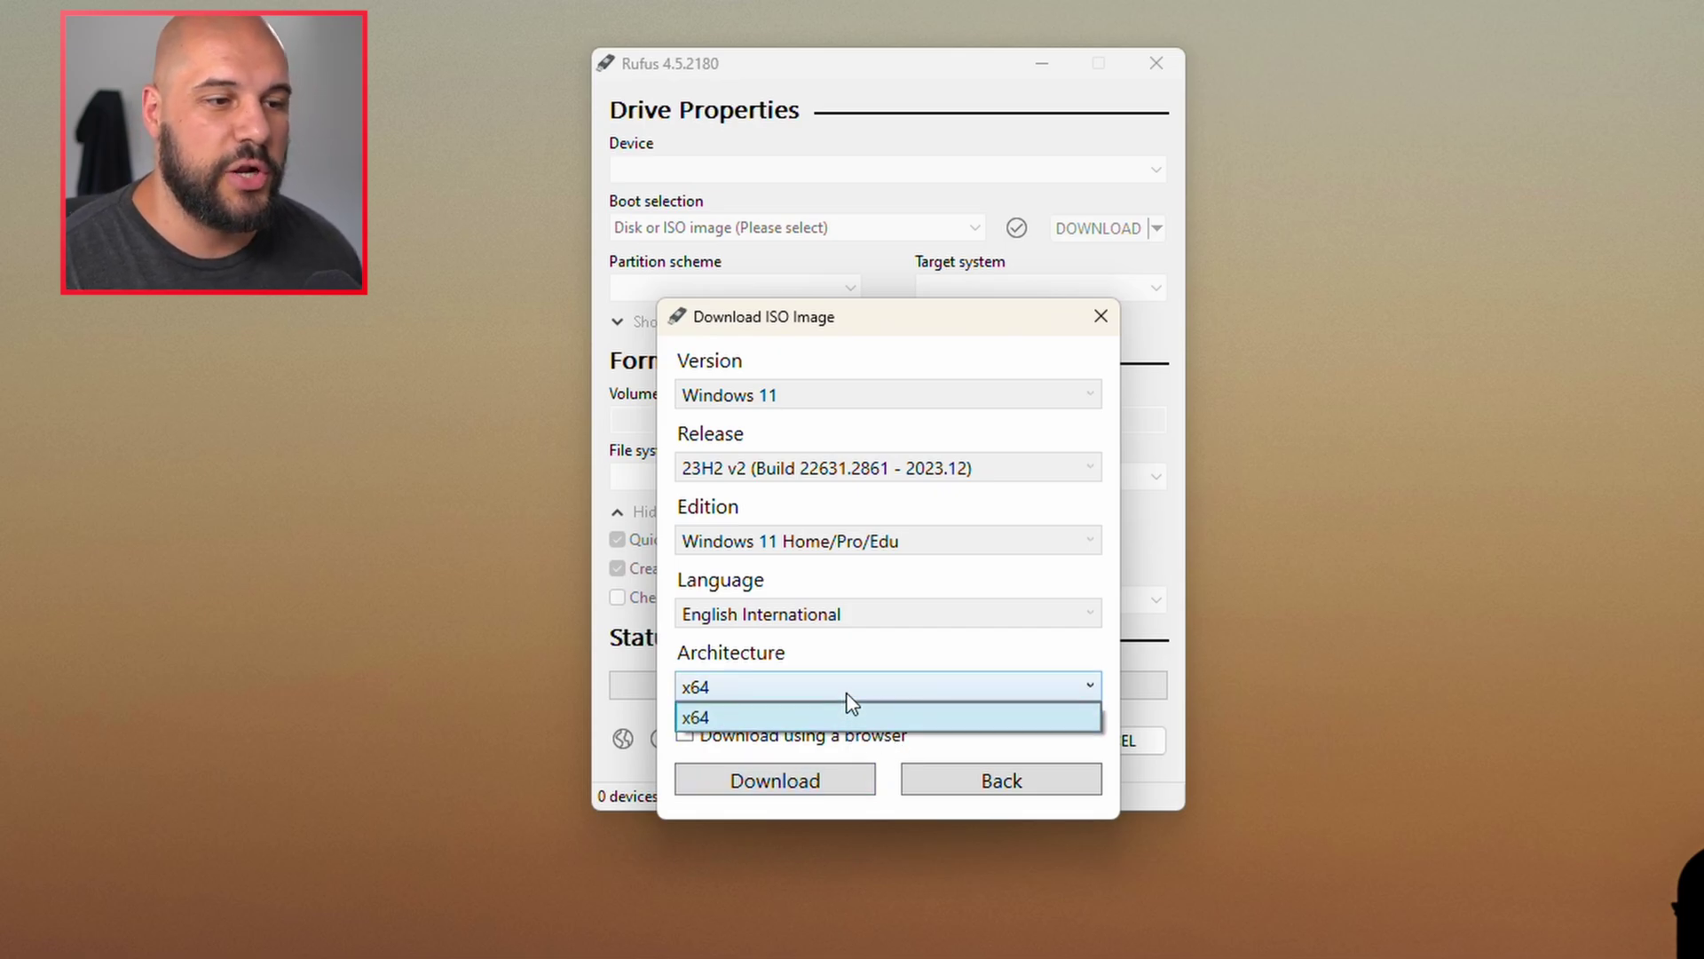
click(847, 693)
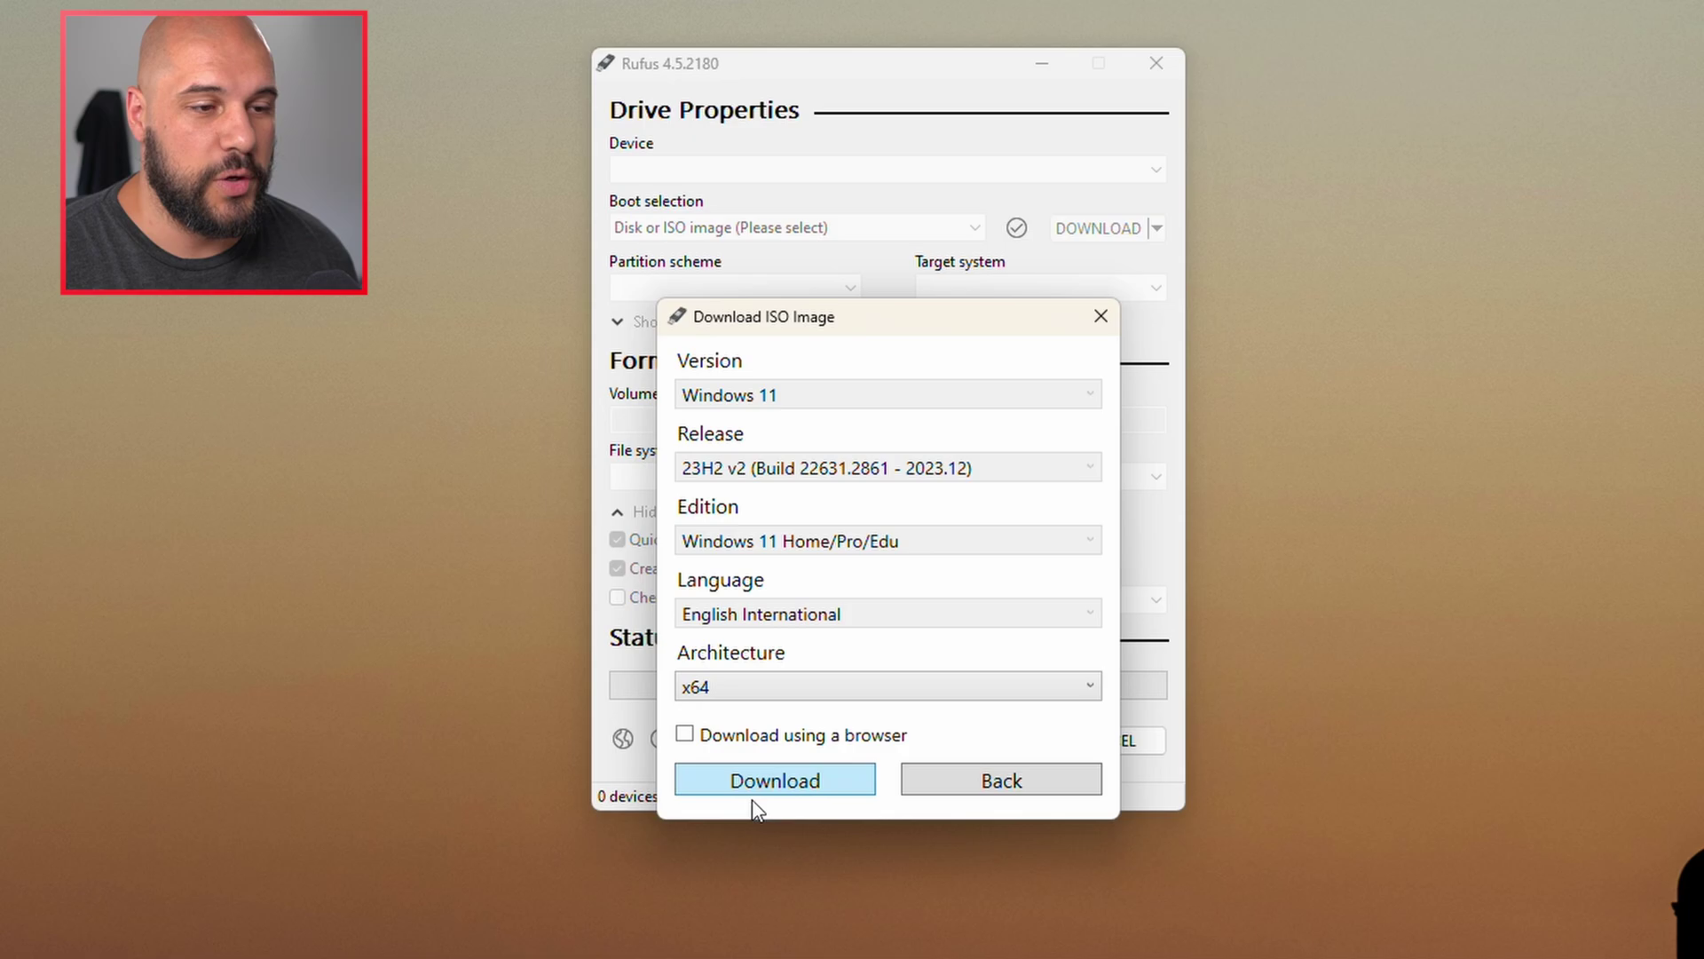
click(772, 787)
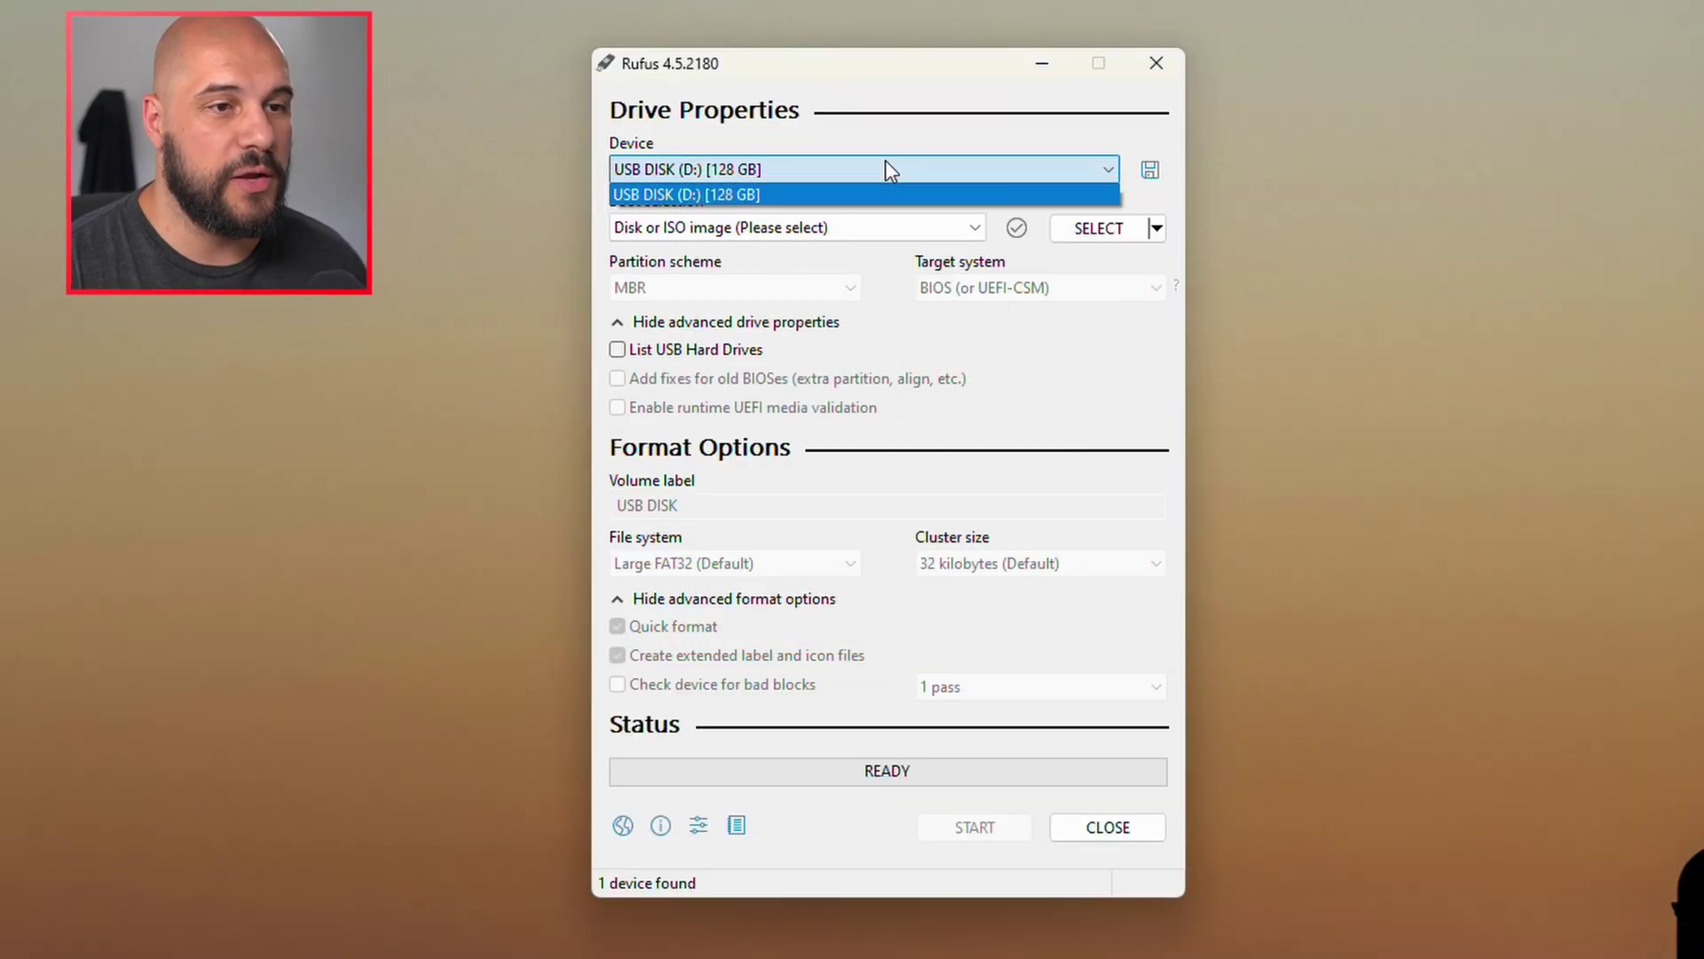
- Target the 128 GB USB DISK (D:) and load Win11_23H2_English_x64v2.iso from Downloads
click(1020, 147)
click(1099, 228)
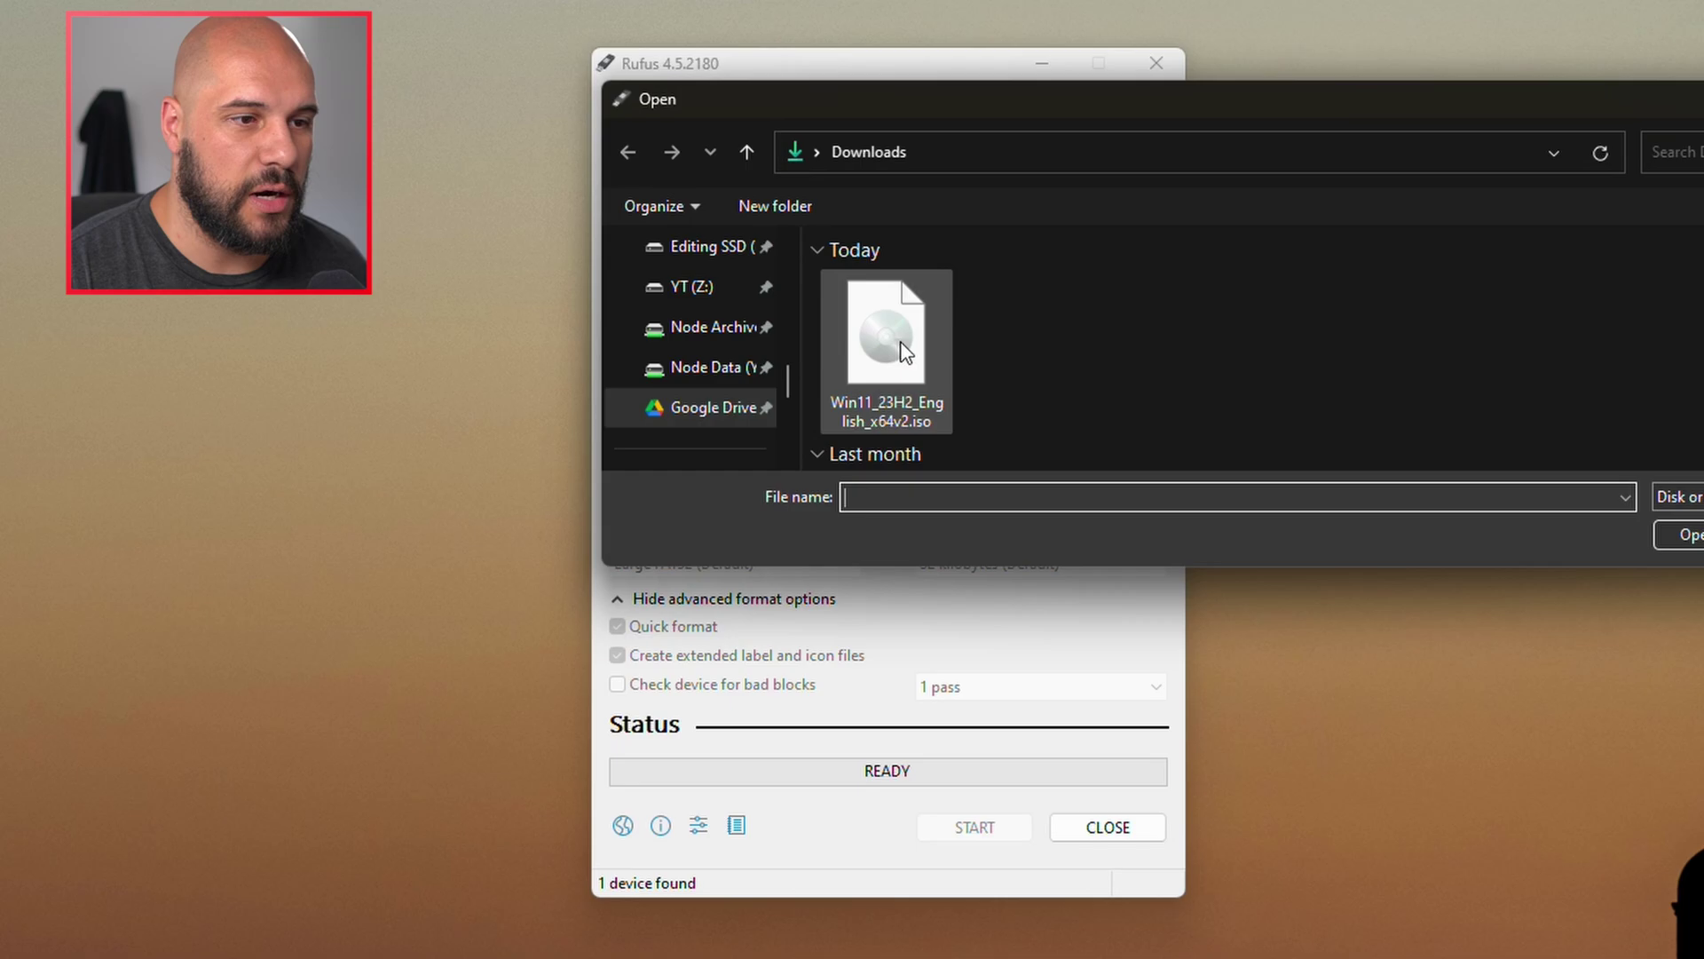
click(887, 337)
click(1681, 537)
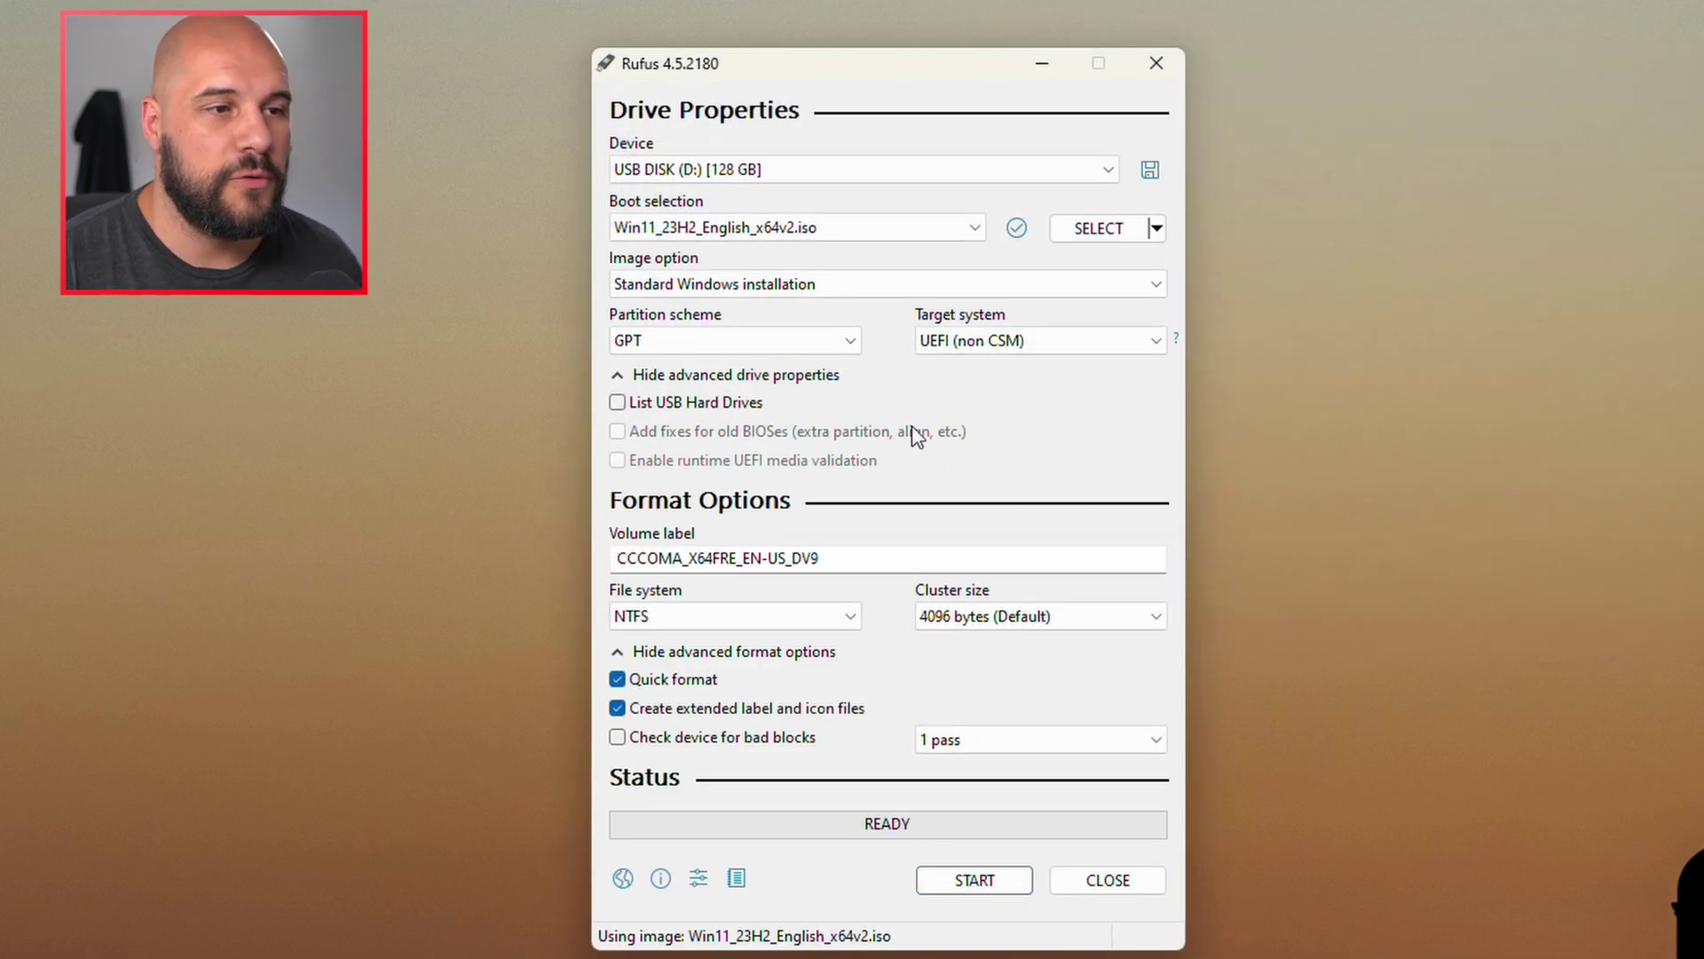
- Keep Standard Windows installation as the image option and set the volume label to Windows11Boot
click(834, 288)
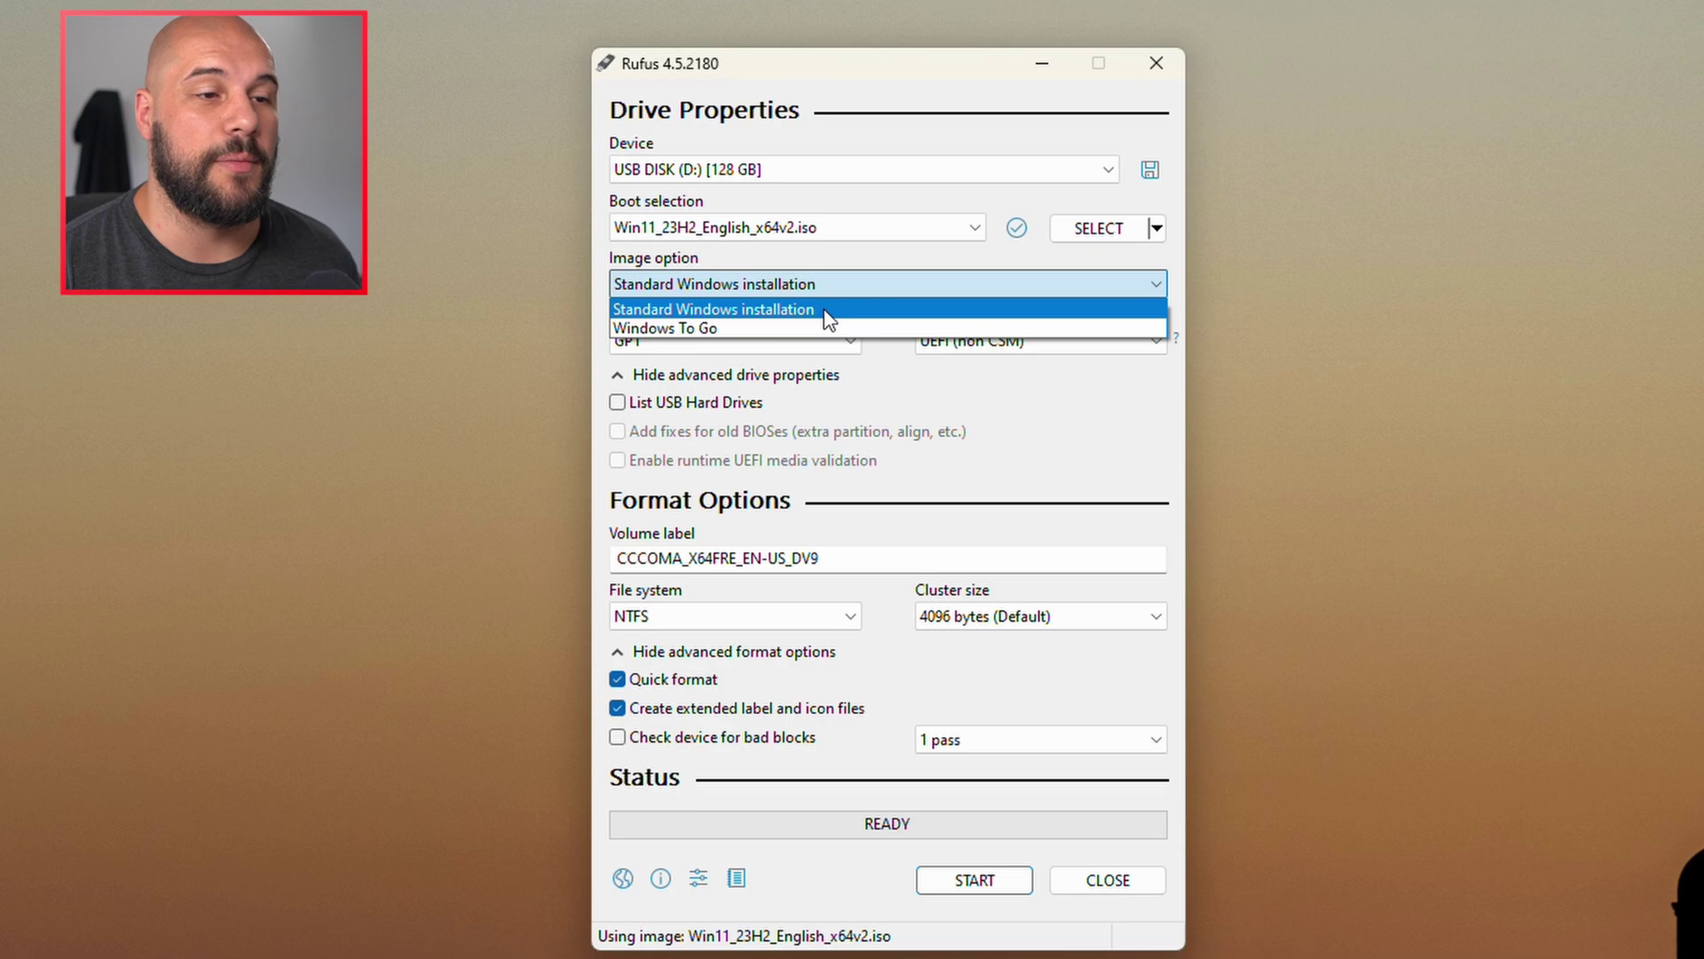
click(827, 318)
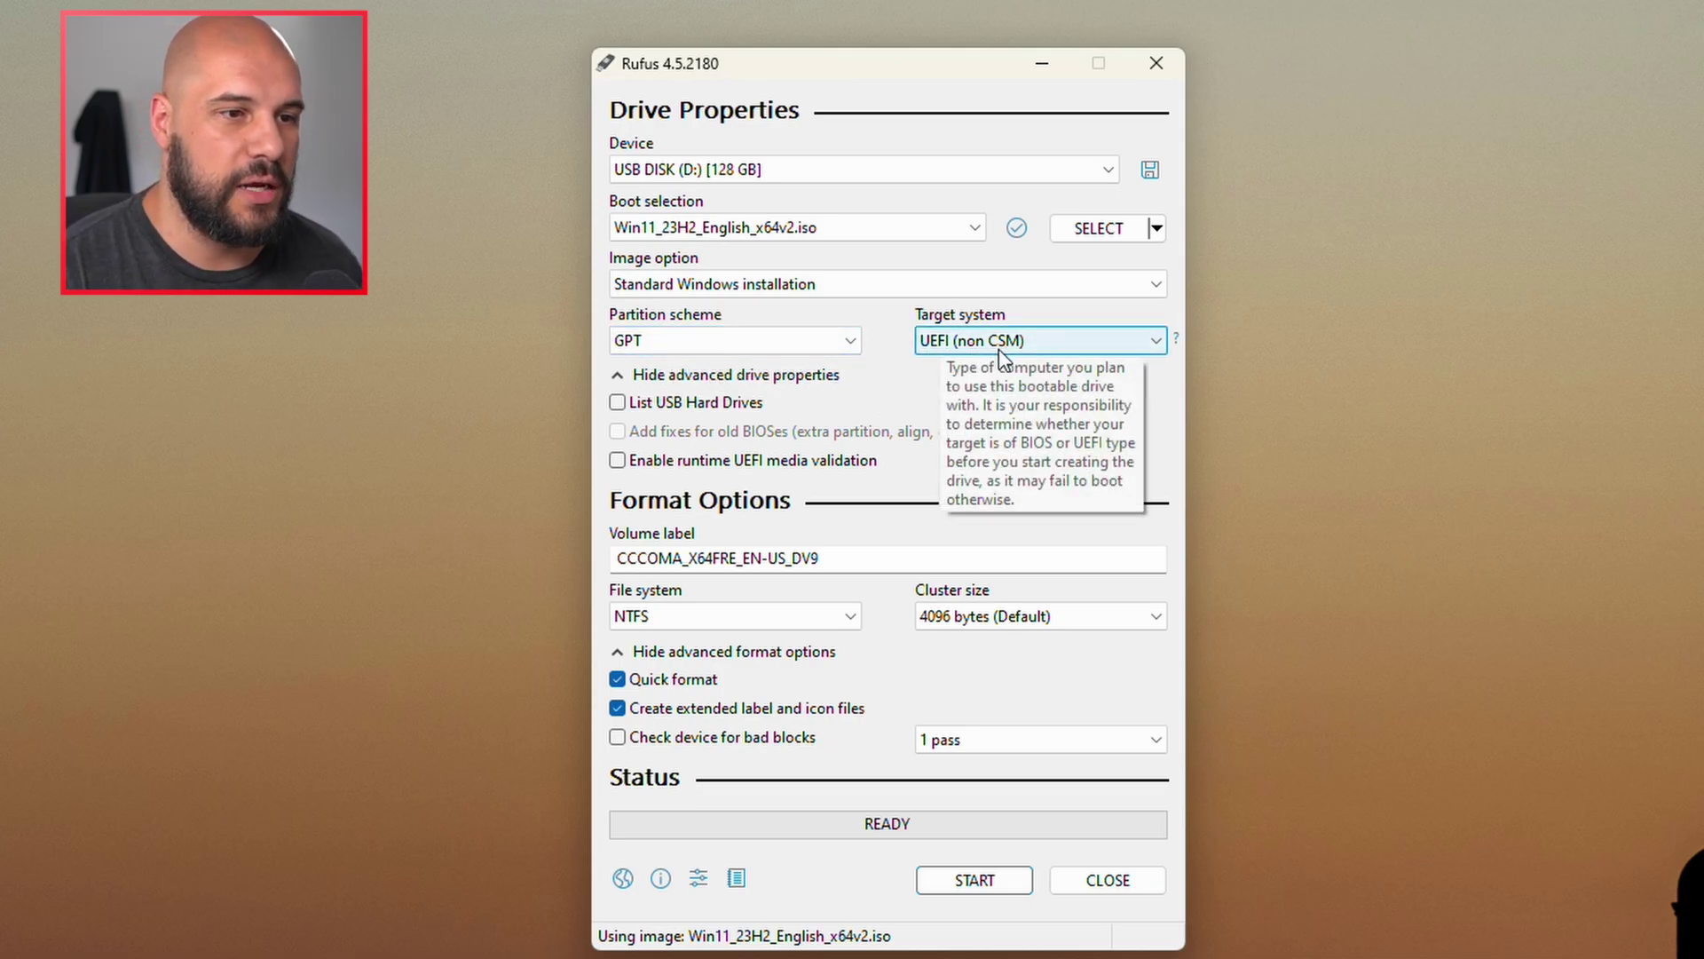
double_click(854, 559)
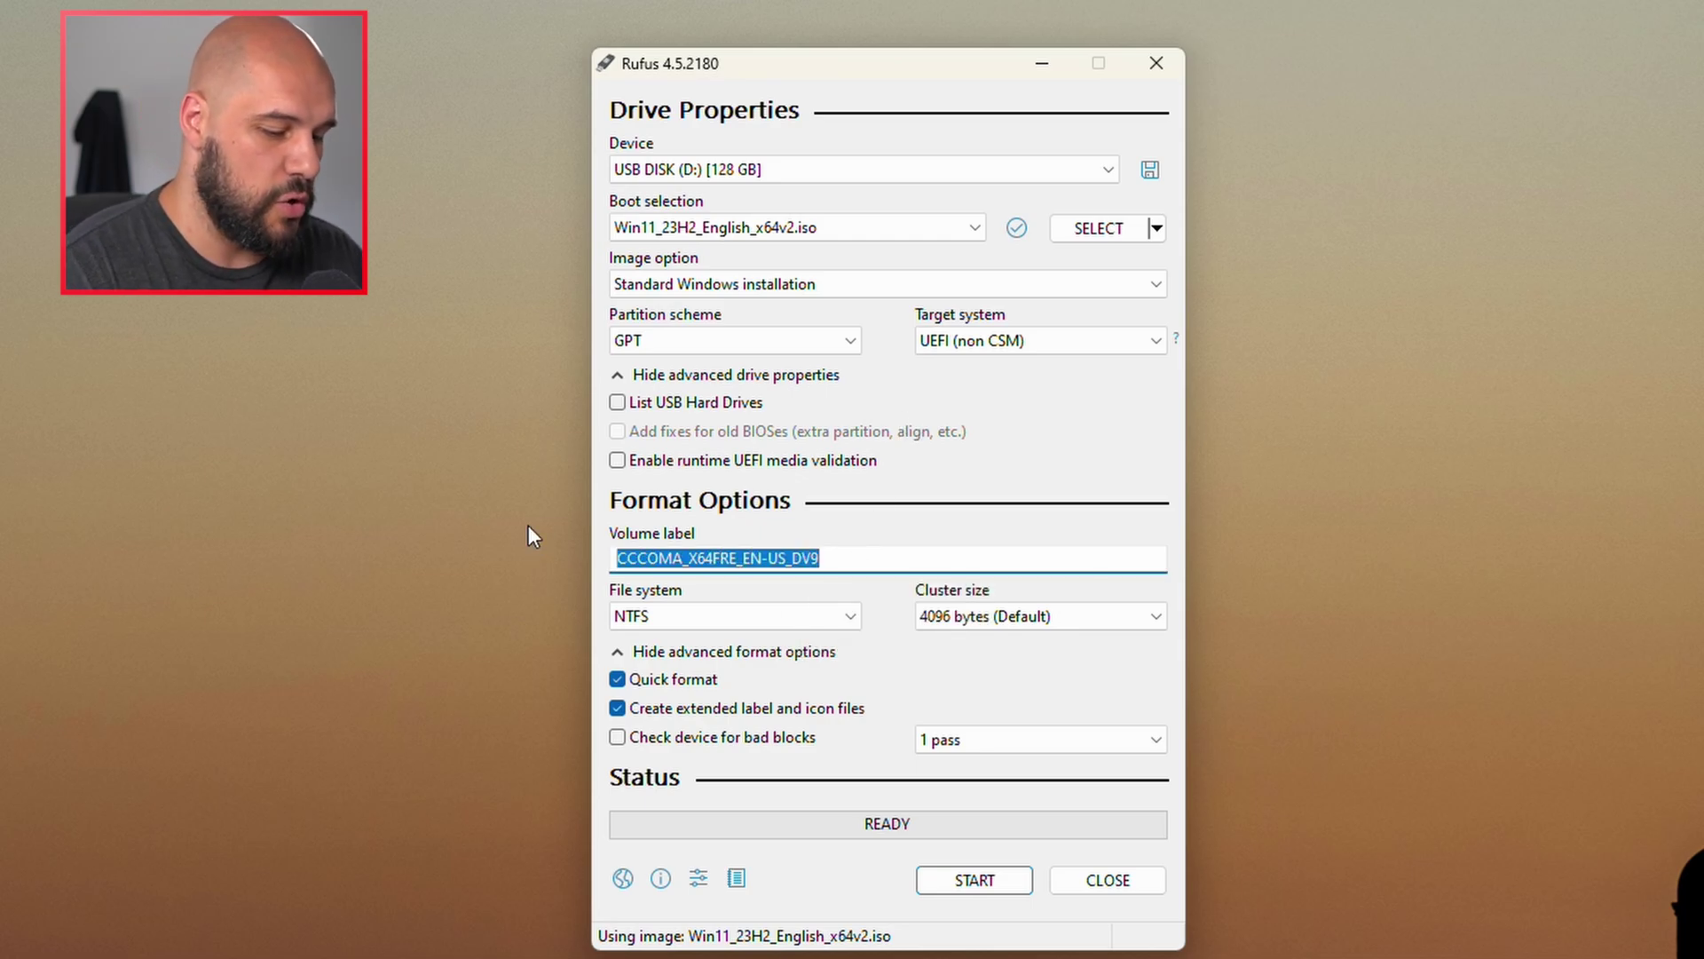
text(Windows11)
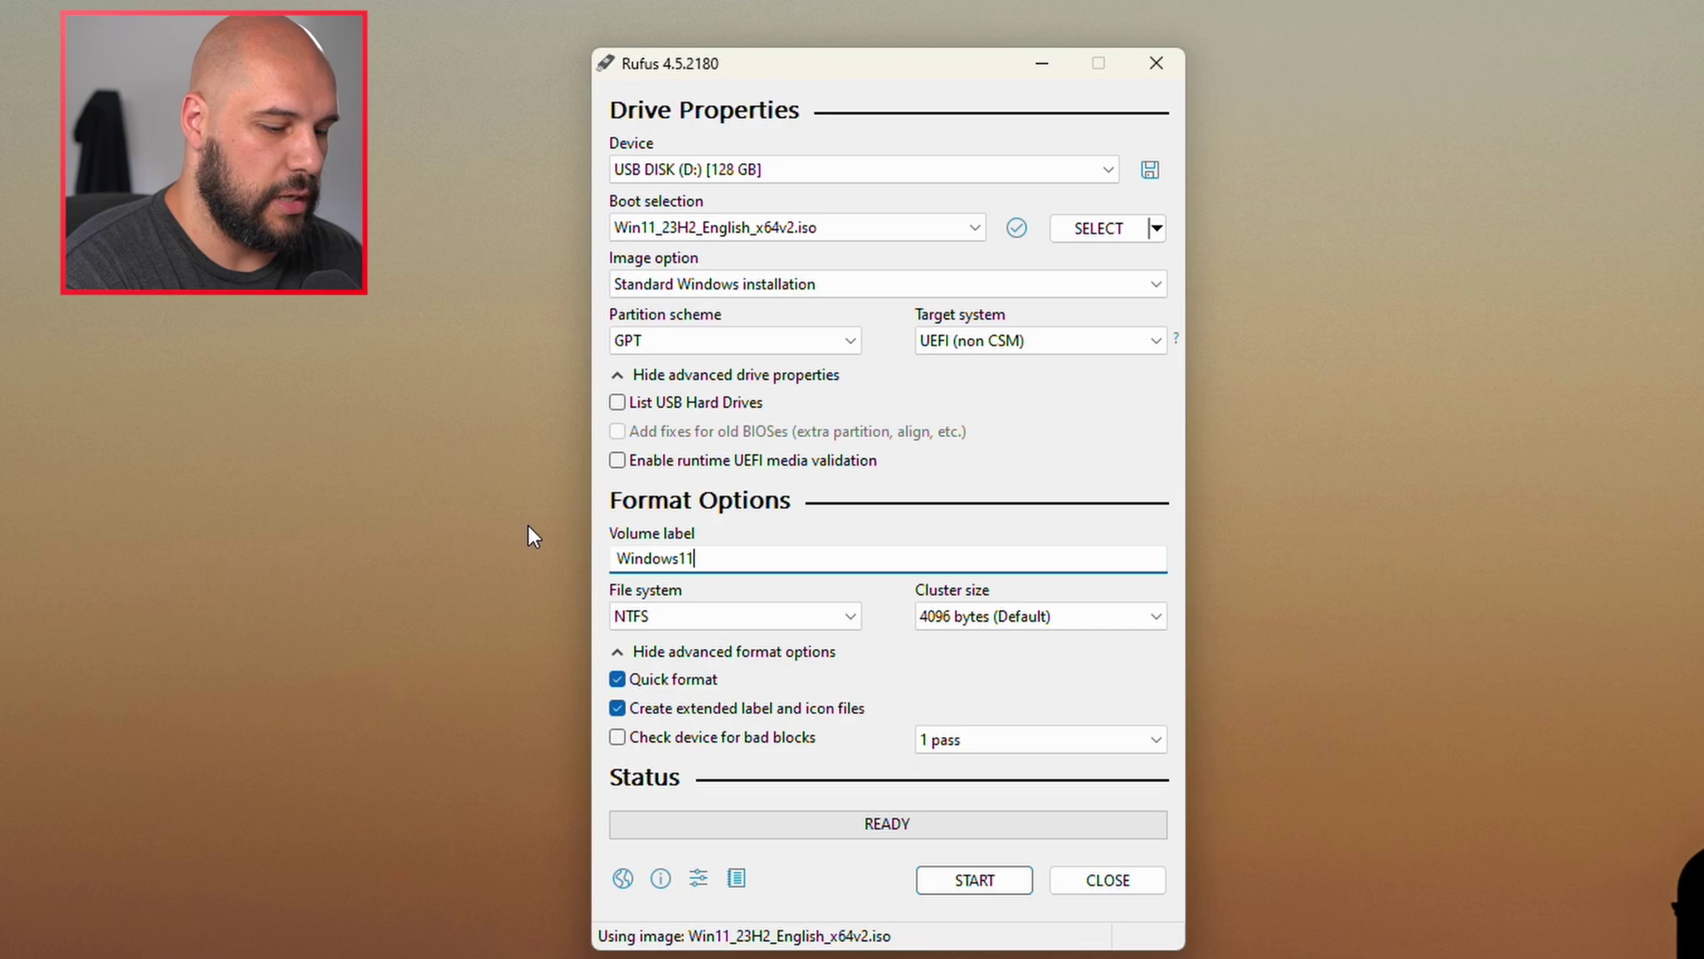
text(Boot)
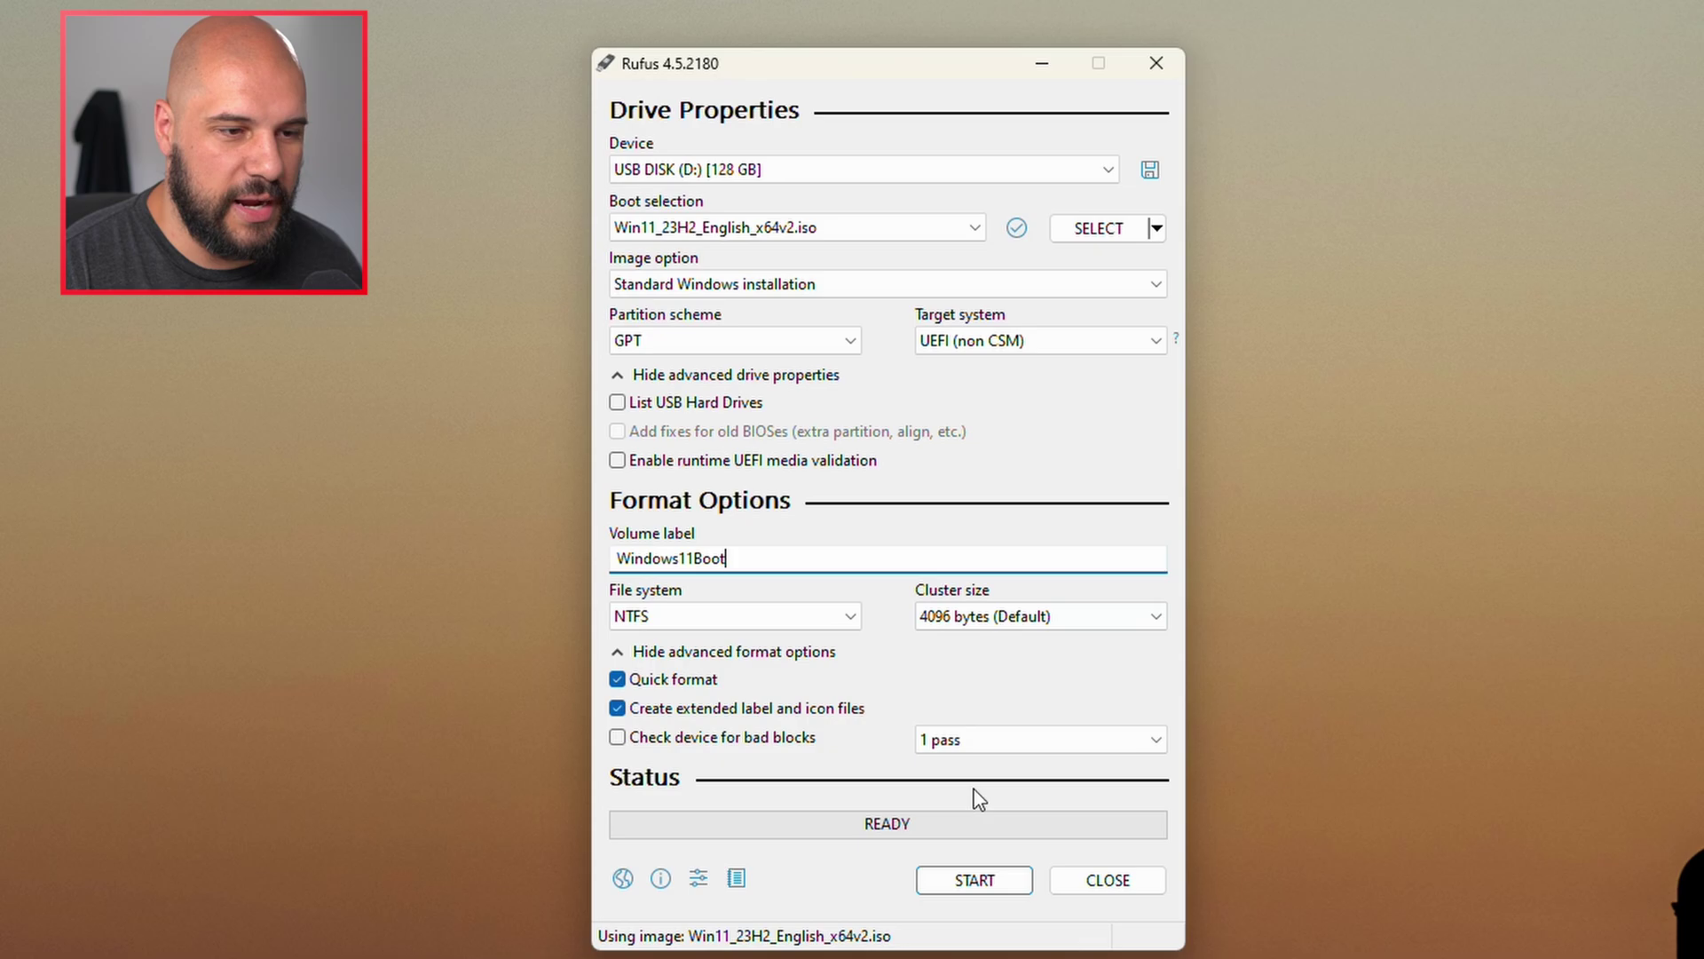
- Start writing and accept customizations removing TPM/Secure Boot and online-account requirements, adding a local account
click(976, 882)
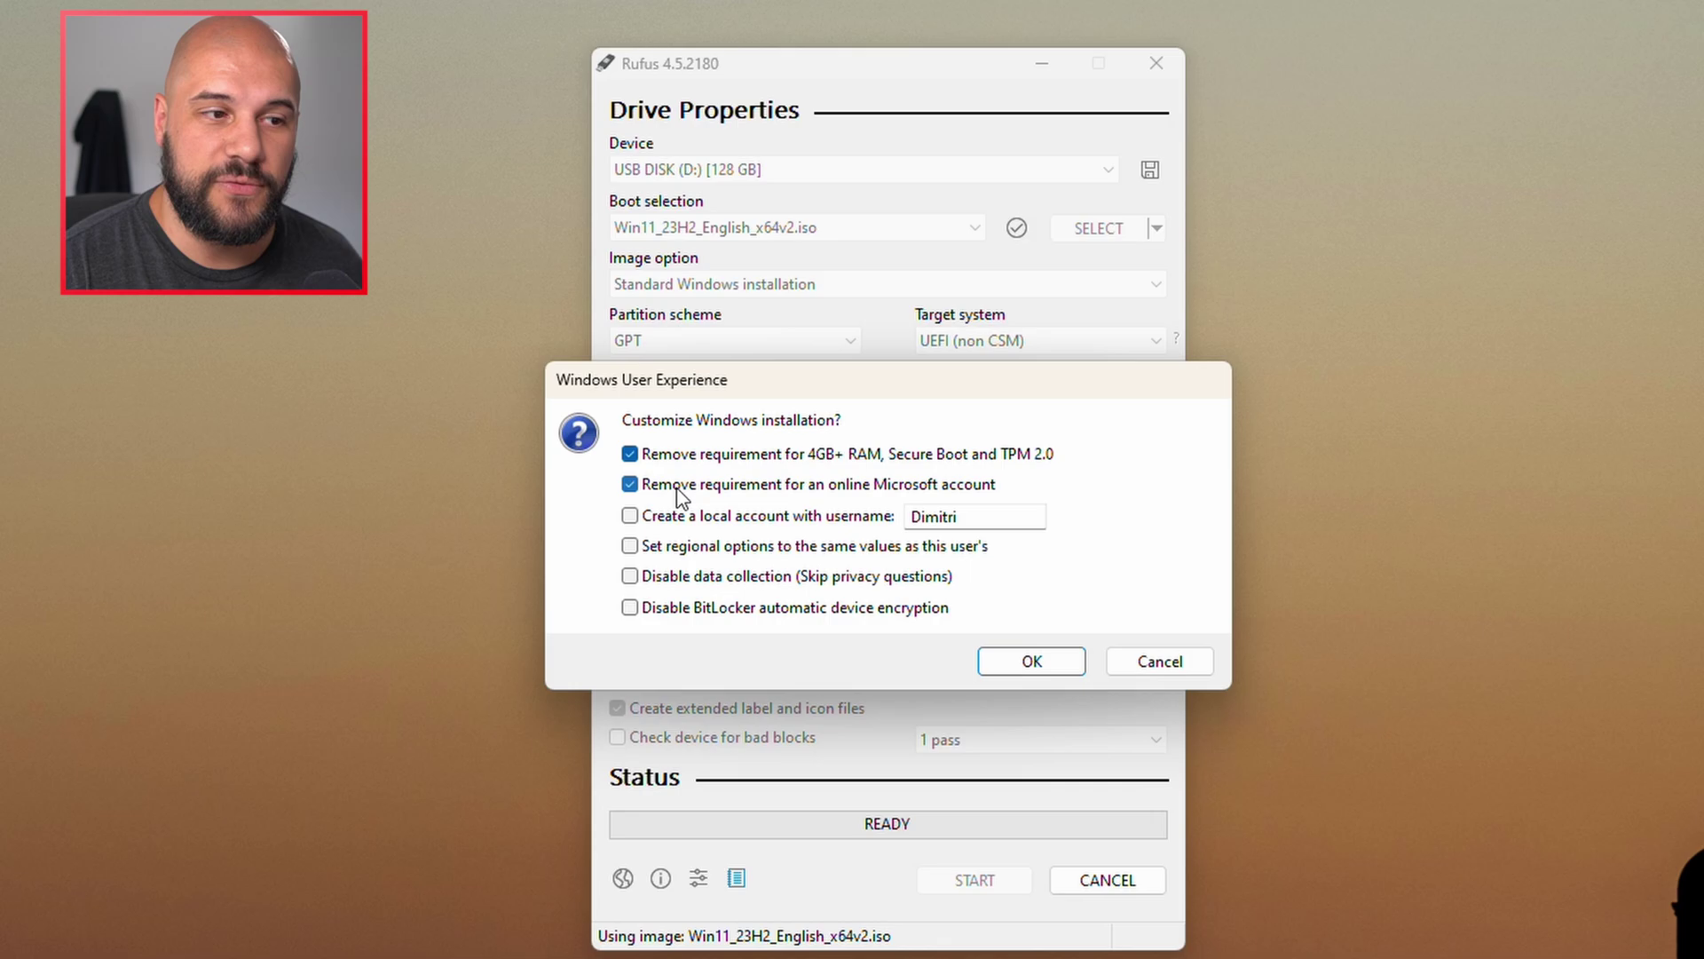
click(630, 517)
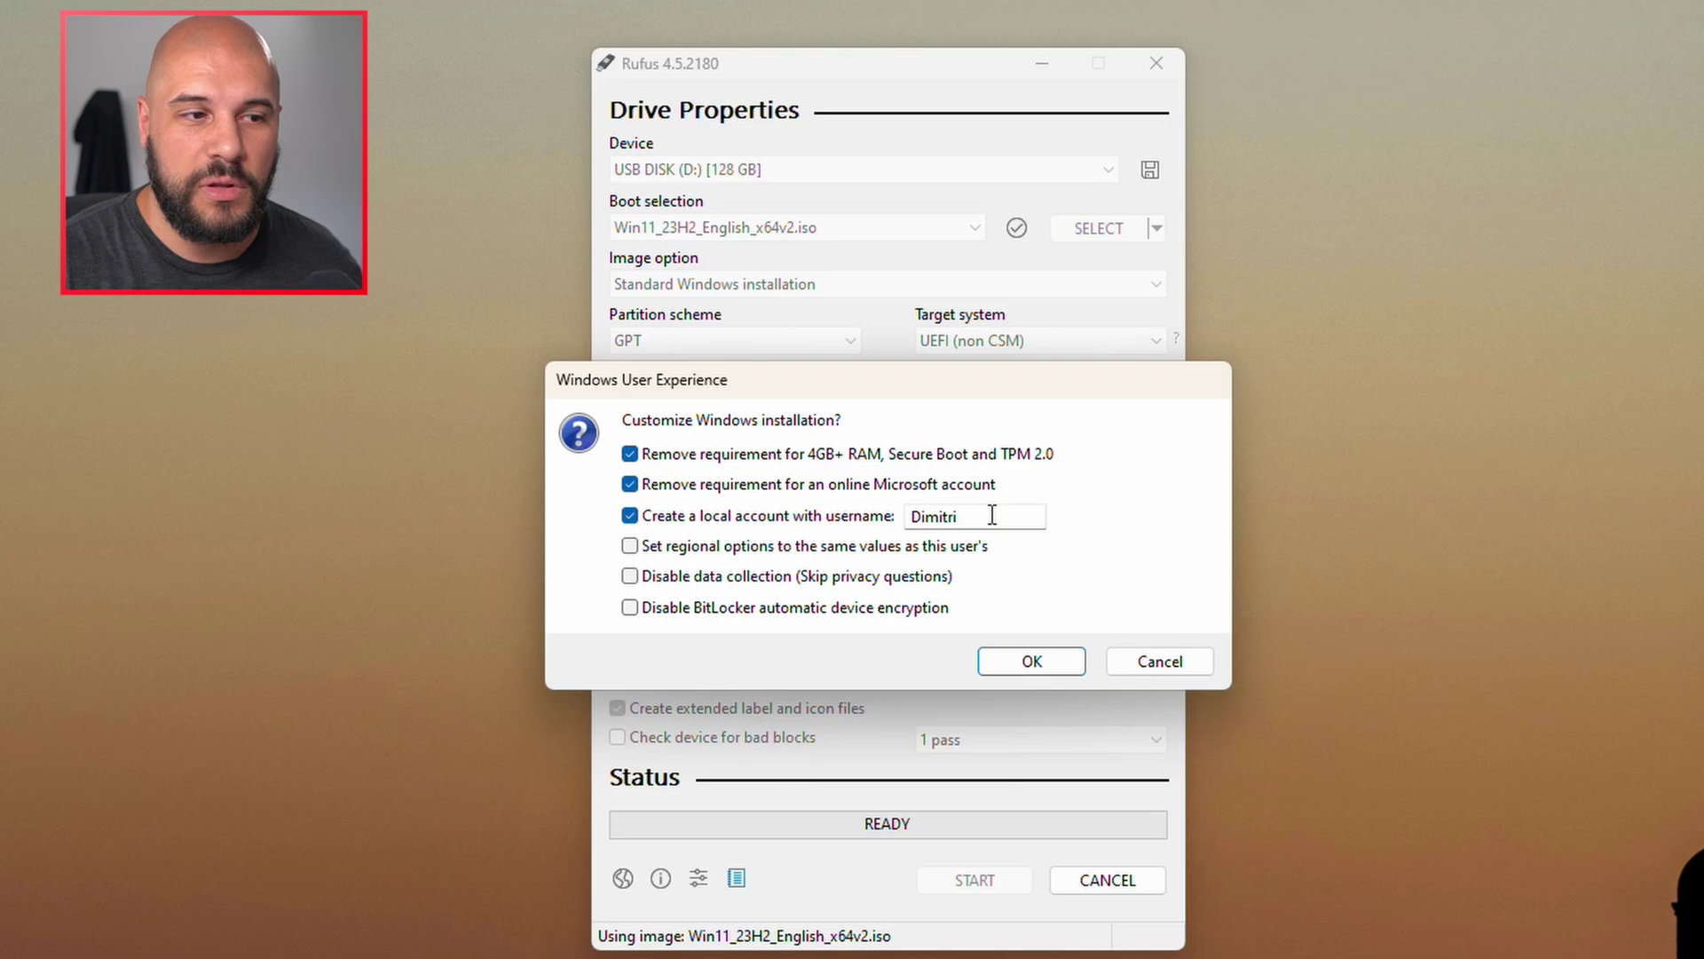
click(990, 516)
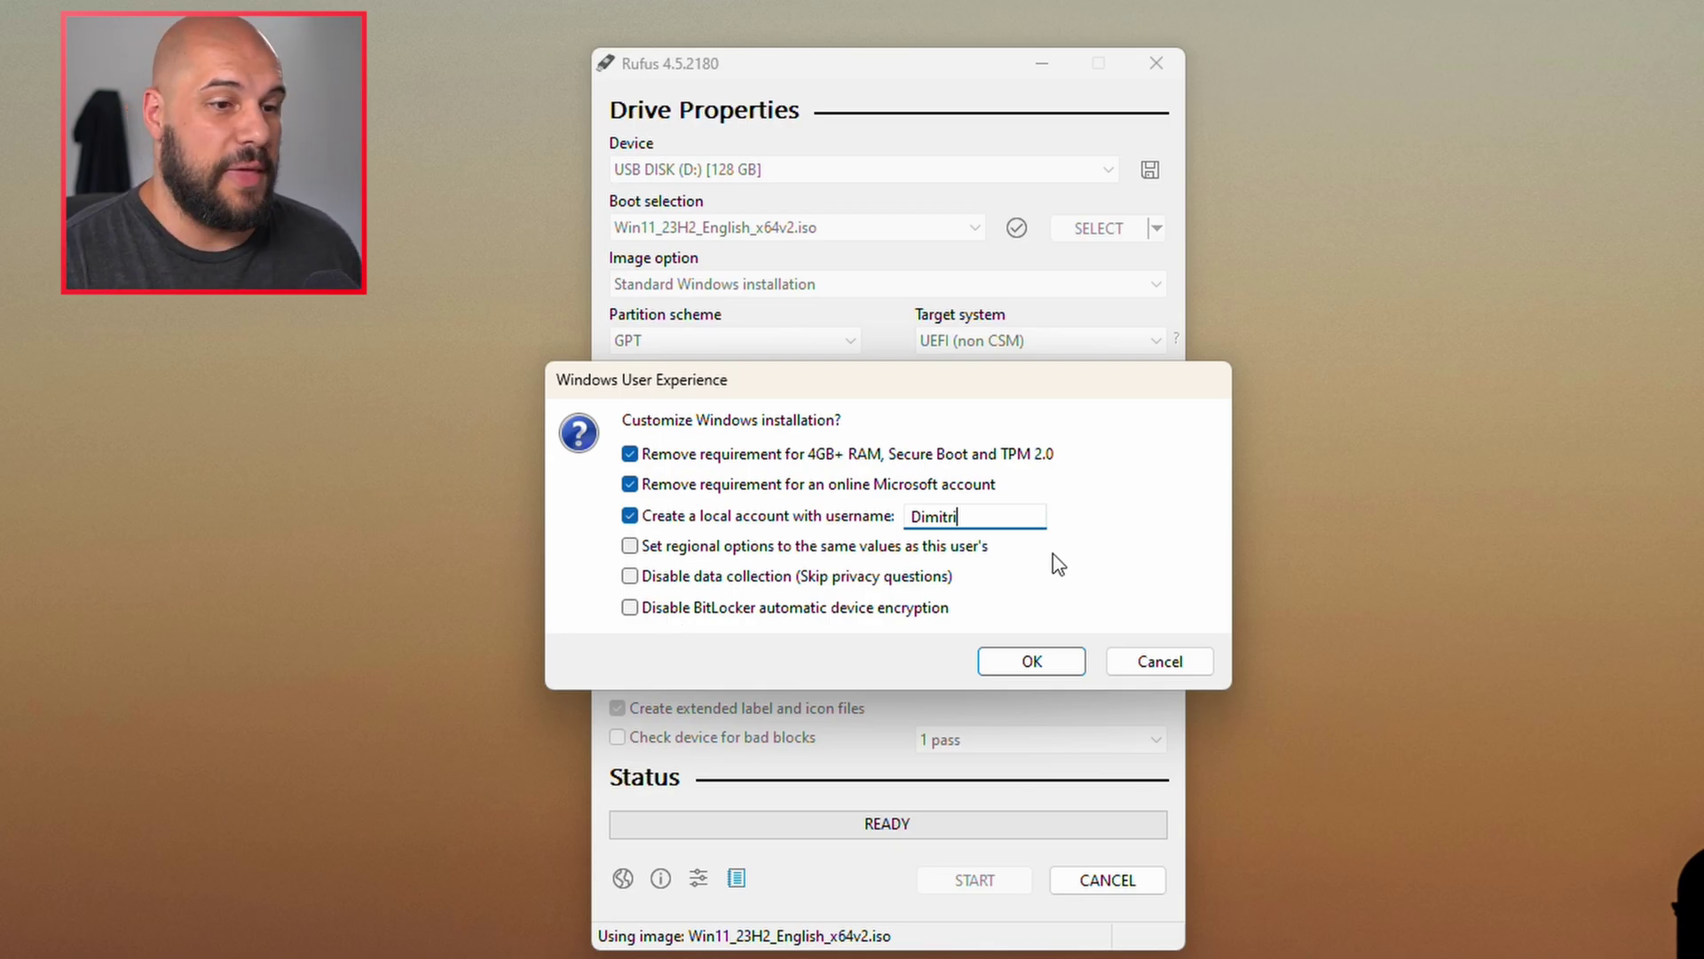
click(1057, 664)
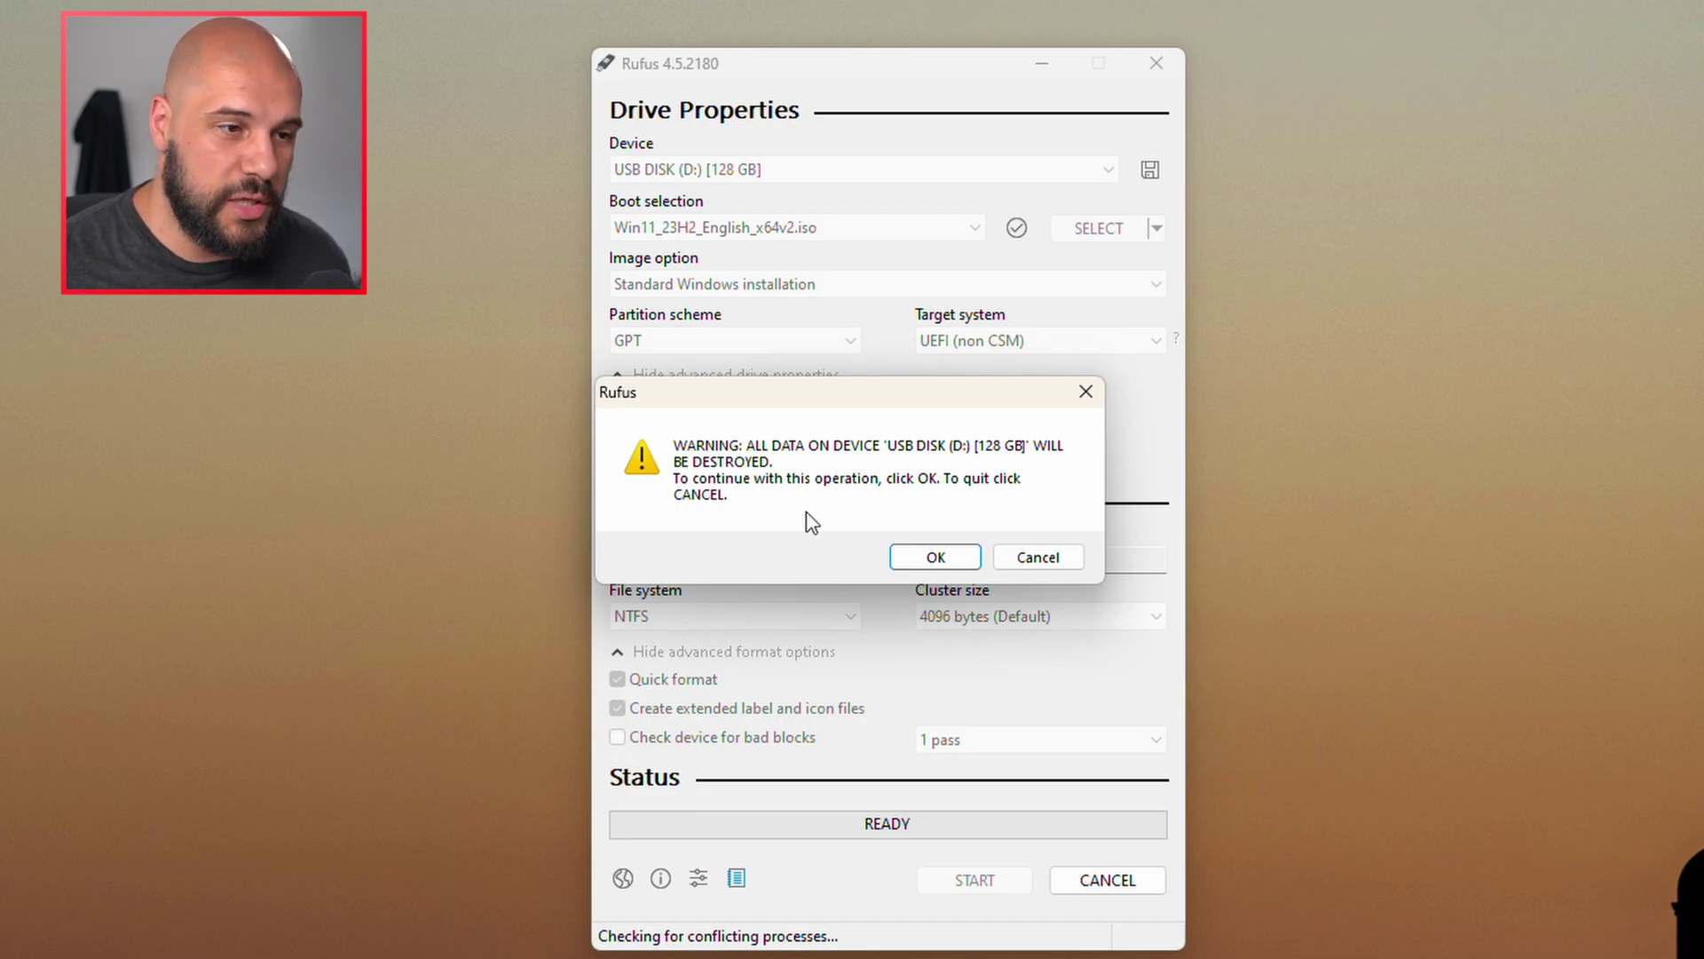
- Confirm the data-destruction warning so Rufus starts deleting the USB drive's partitions
click(919, 561)
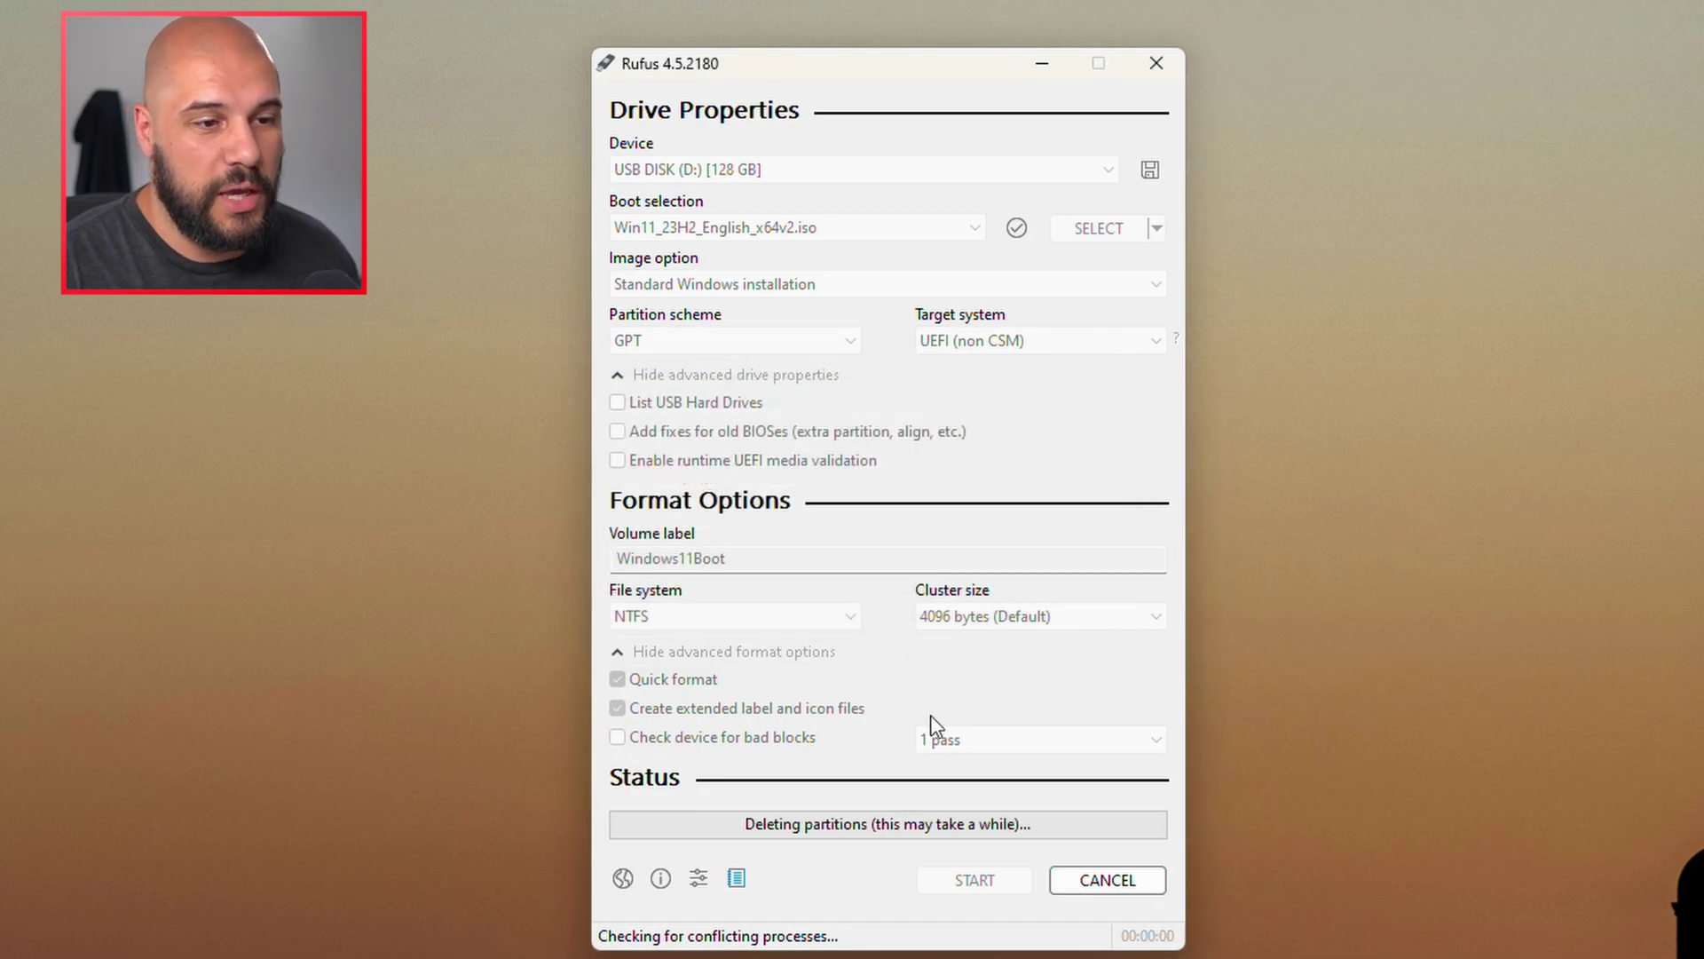